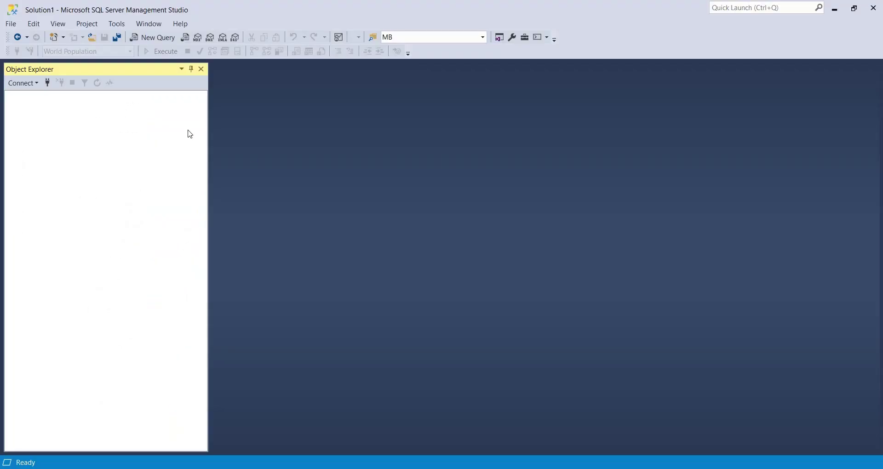
# Step: Connect to the local SQLEXPRESS server and expand its Databases list
pyautogui.click(46, 85)
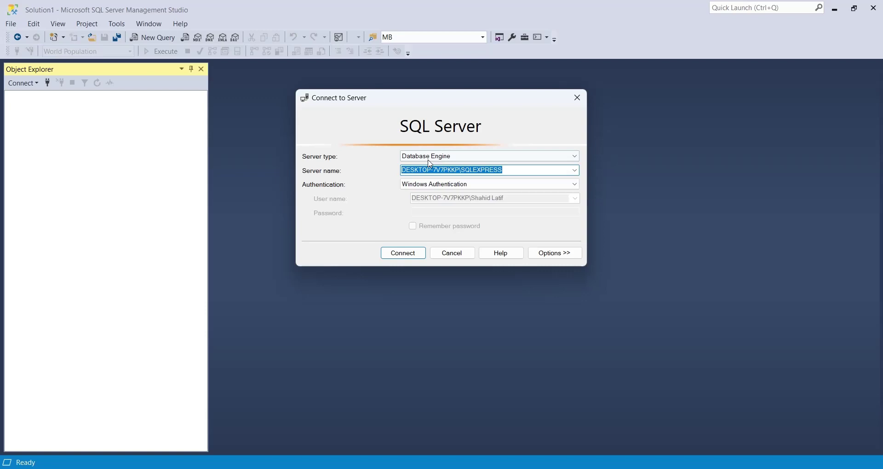
pyautogui.click(413, 258)
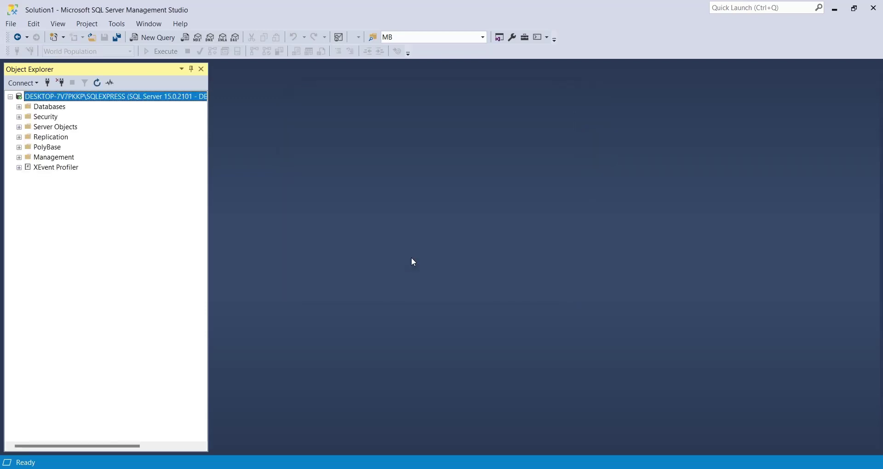
pyautogui.click(20, 107)
# Step: Create a new database named World Population and expand its Tables folder
pyautogui.rightClick(46, 107)
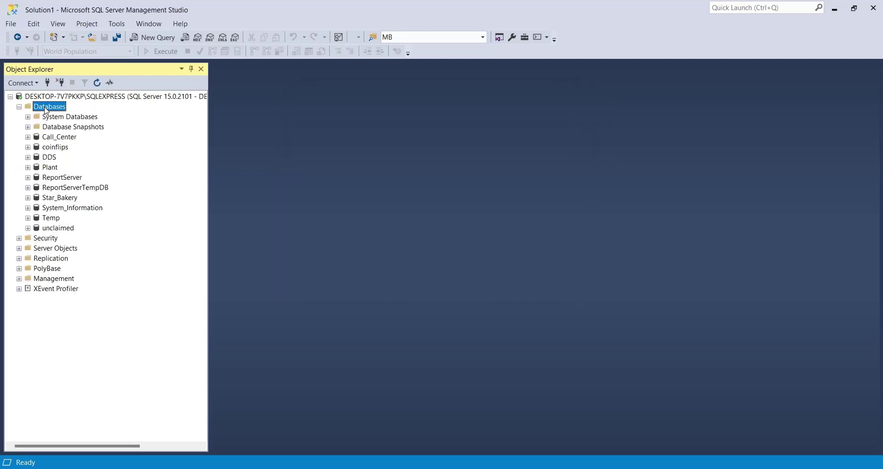
pyautogui.click(81, 113)
pyautogui.write('Wo')
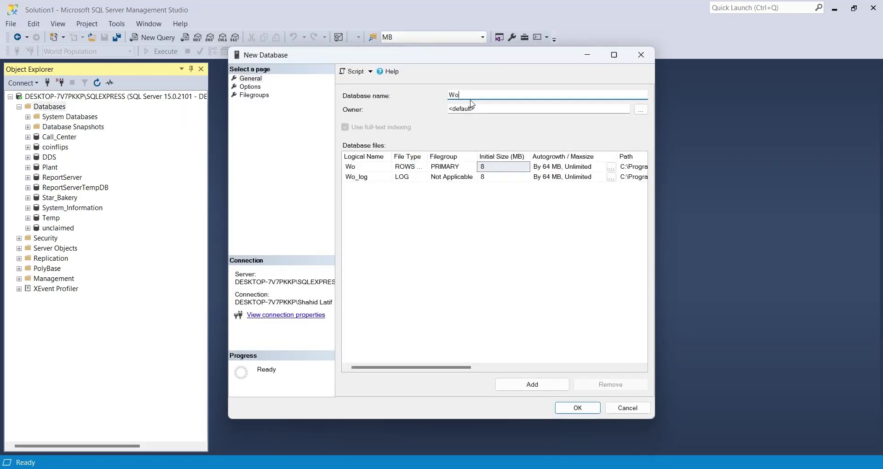
pyautogui.write('rld Population')
pyautogui.press('Return')
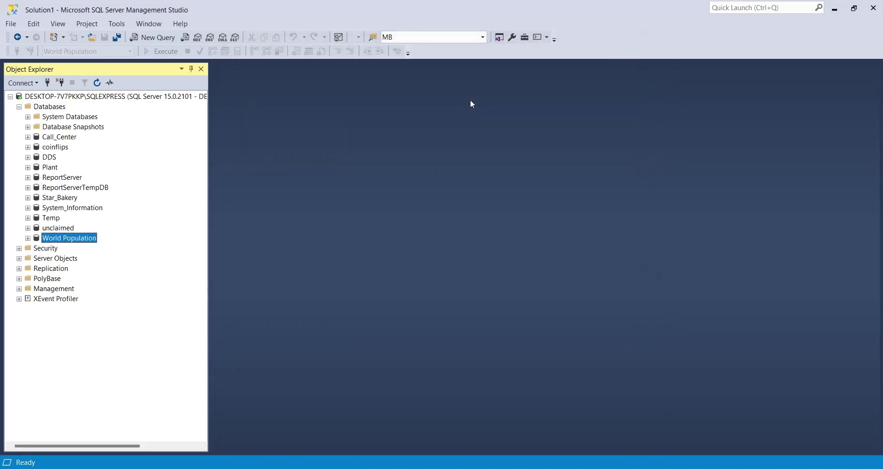
pyautogui.click(28, 238)
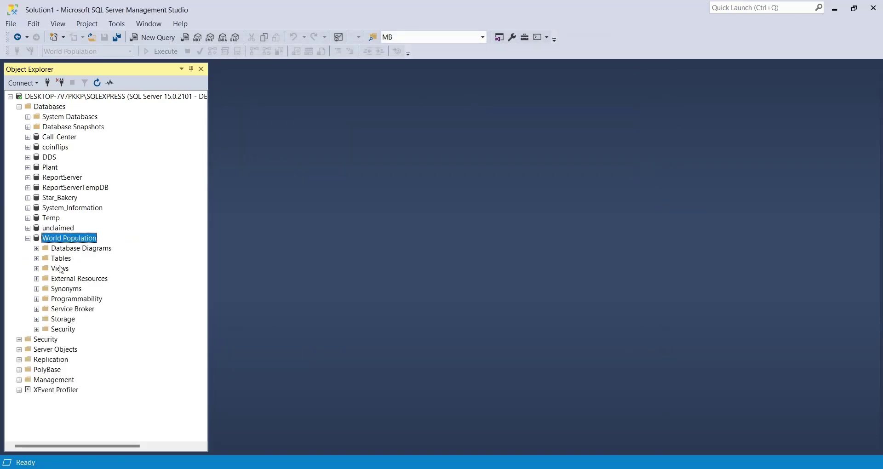
pyautogui.click(37, 259)
pyautogui.click(60, 260)
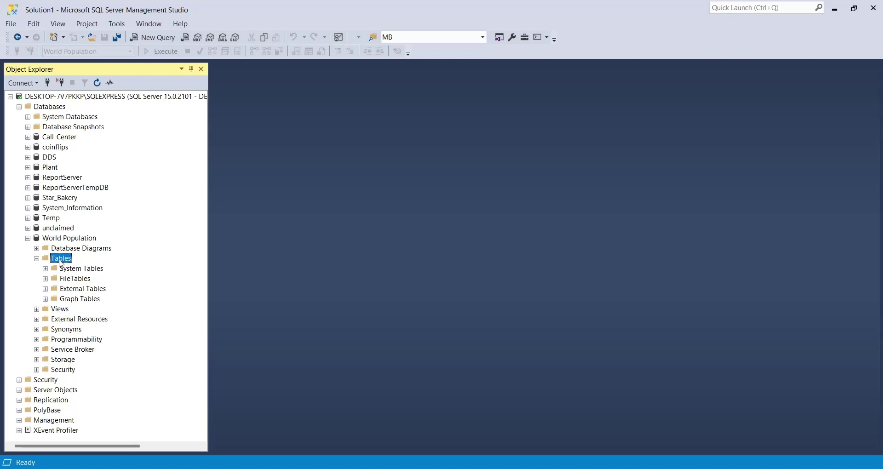
# Step: Autofit the Year (column B) and Population (column C) widths in World Population.csv
pyautogui.rightClick(58, 236)
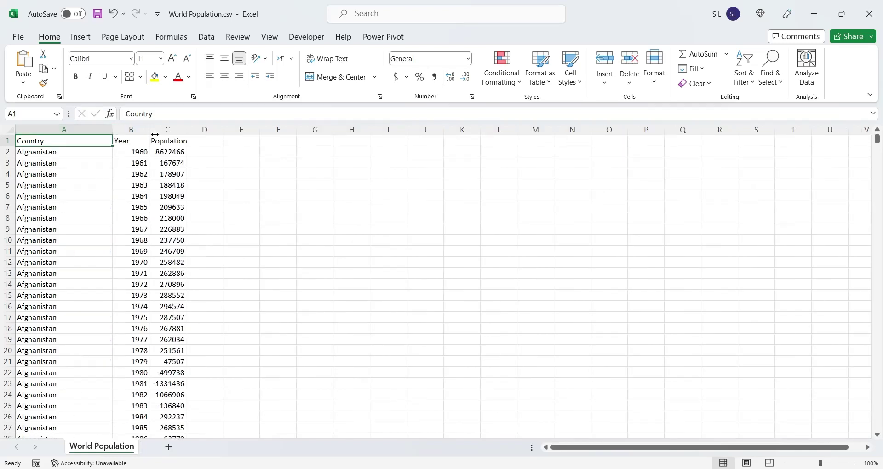
pyautogui.click(131, 130)
pyautogui.doubleClick(149, 130)
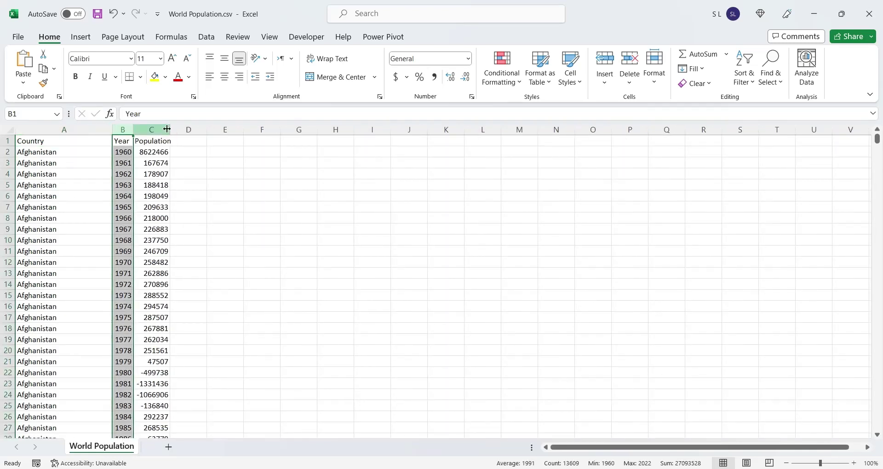
pyautogui.click(203, 206)
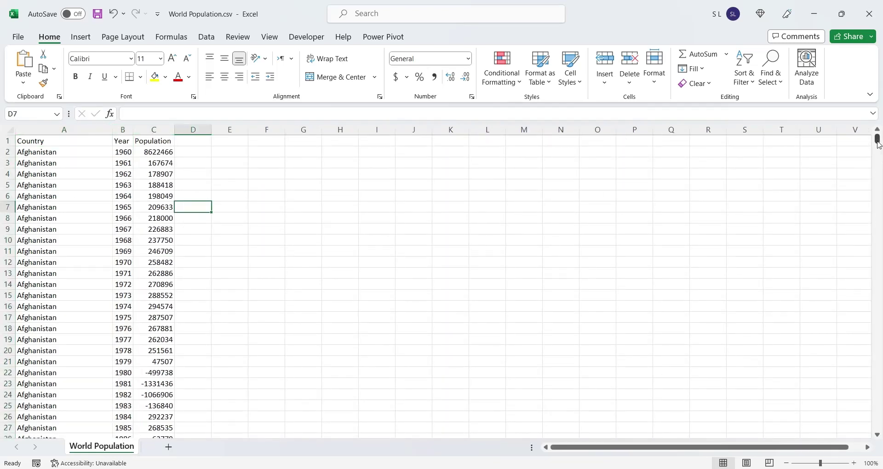
pyautogui.moveTo(879, 145)
pyautogui.mouseDown()
pyautogui.moveTo(881, 443)
pyautogui.moveTo(878, 138)
pyautogui.mouseUp()
pyautogui.click(578, 293)
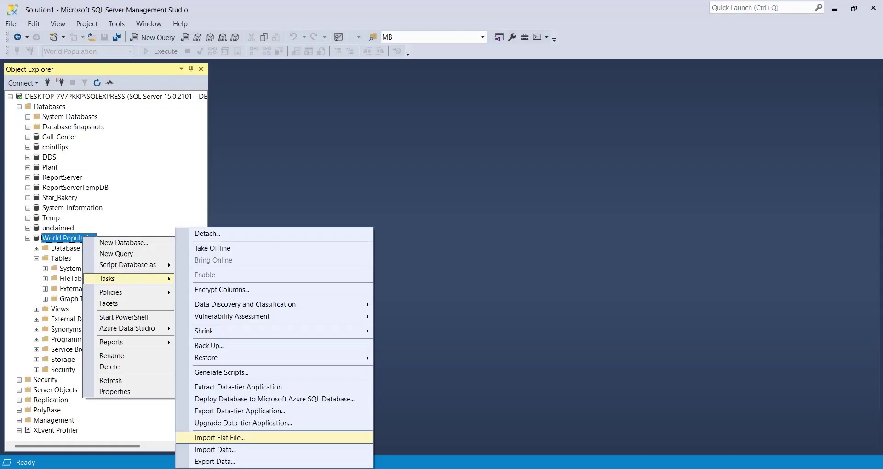
# Step: Start a flat-file import into World Population with World Population.csv as the source
pyautogui.click(242, 438)
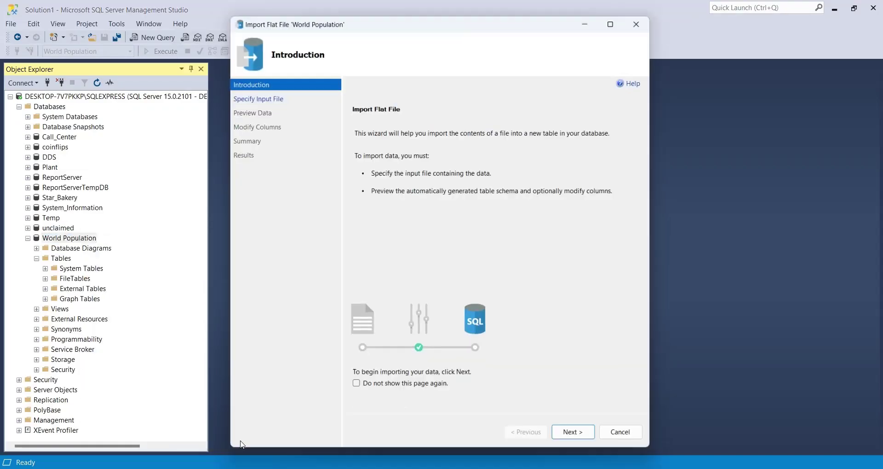
pyautogui.click(559, 440)
pyautogui.click(648, 156)
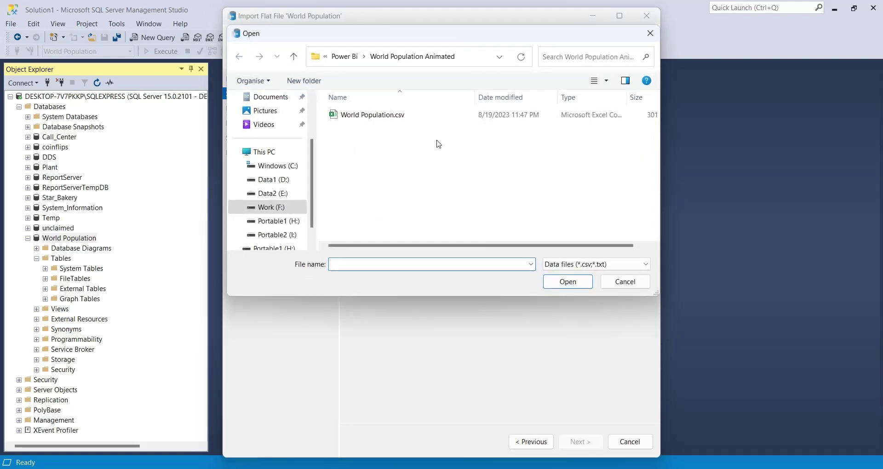
pyautogui.click(375, 118)
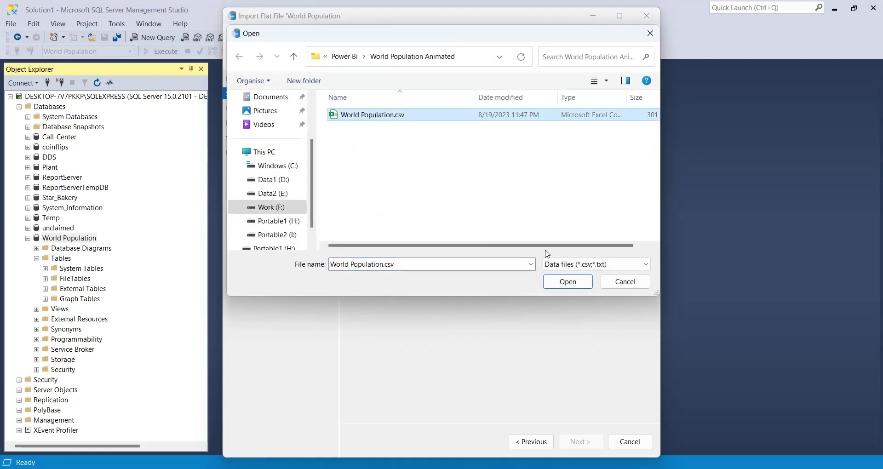
pyautogui.click(552, 283)
# Step: Step through the preview and column settings, and finish the import into dbo.World Population
pyautogui.click(565, 443)
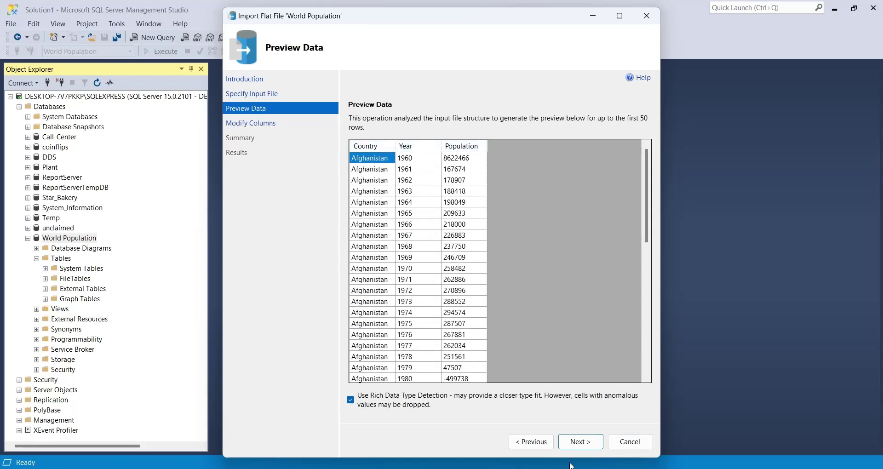
pyautogui.click(581, 448)
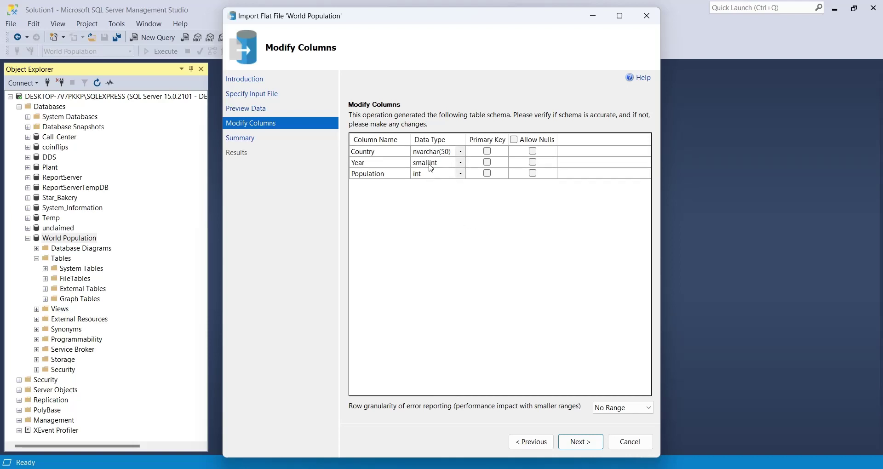
pyautogui.click(585, 450)
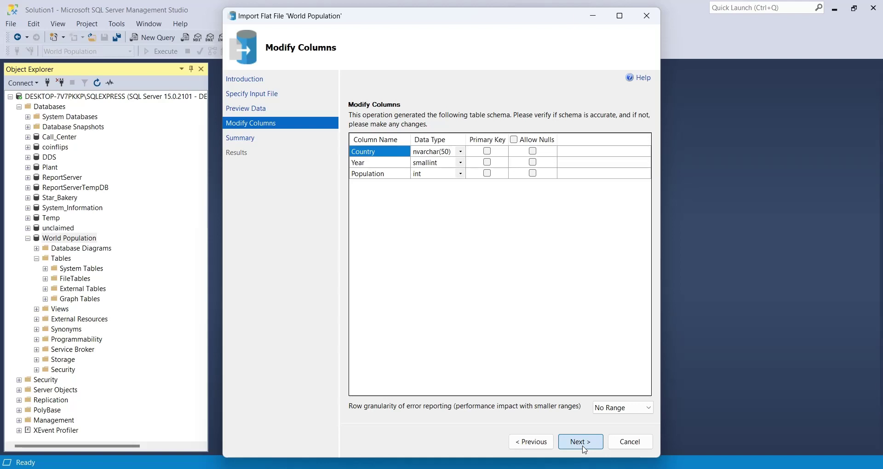
pyautogui.click(583, 447)
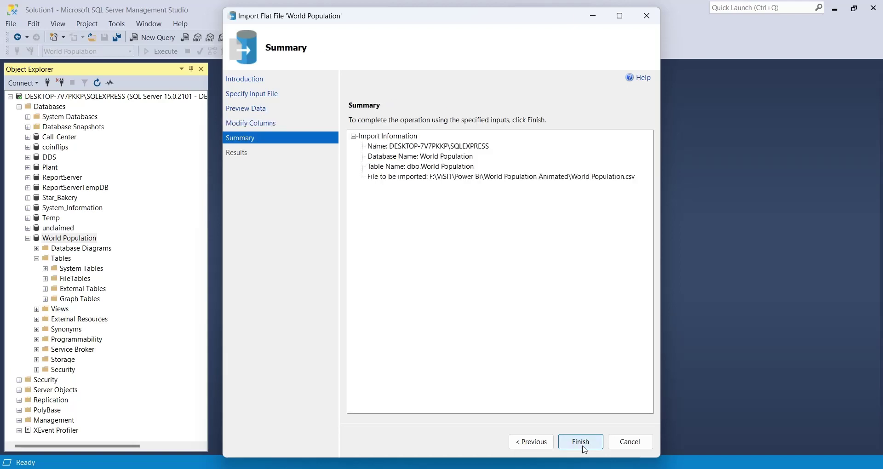
pyautogui.click(583, 447)
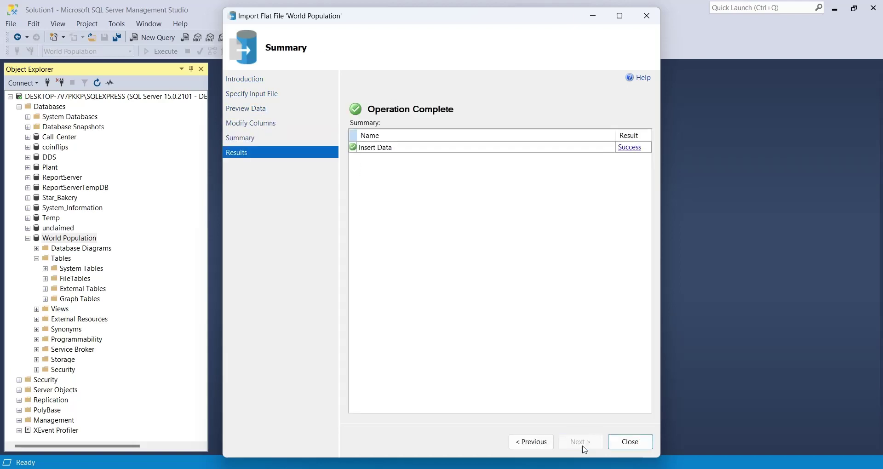
pyautogui.click(628, 443)
# Step: Refresh the World Population database so the imported table shows under Tables
pyautogui.rightClick(82, 239)
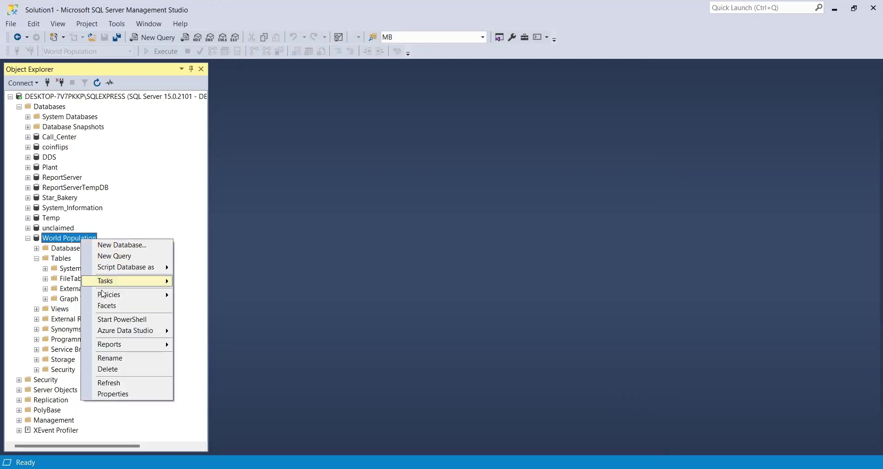
pyautogui.click(117, 384)
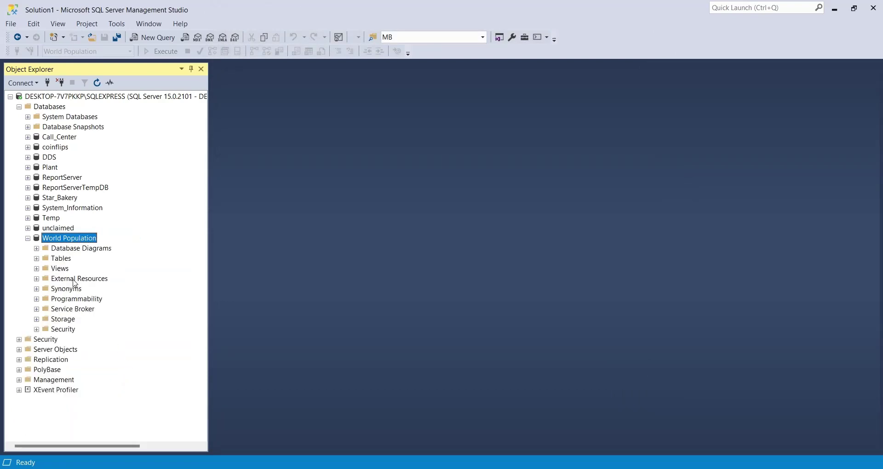
pyautogui.click(36, 259)
pyautogui.click(87, 309)
pyautogui.hotkey('ctrl', 'n')
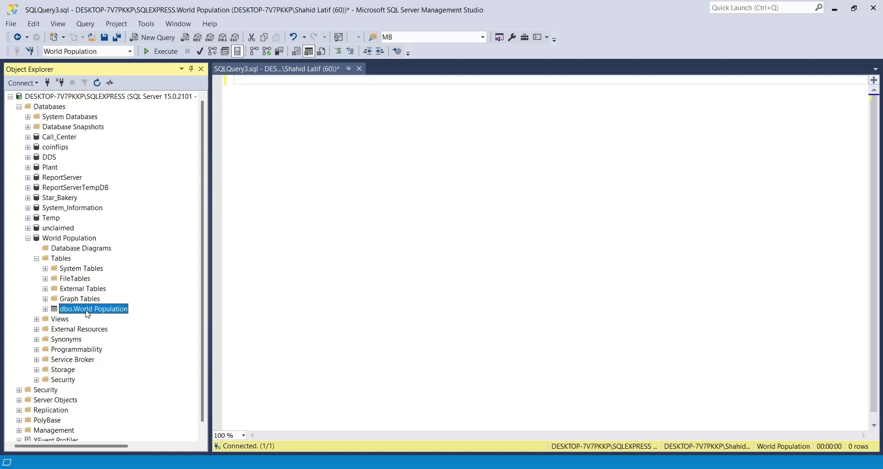
# Step: Rename the World Population table to Population
pyautogui.rightClick(87, 313)
pyautogui.click(117, 432)
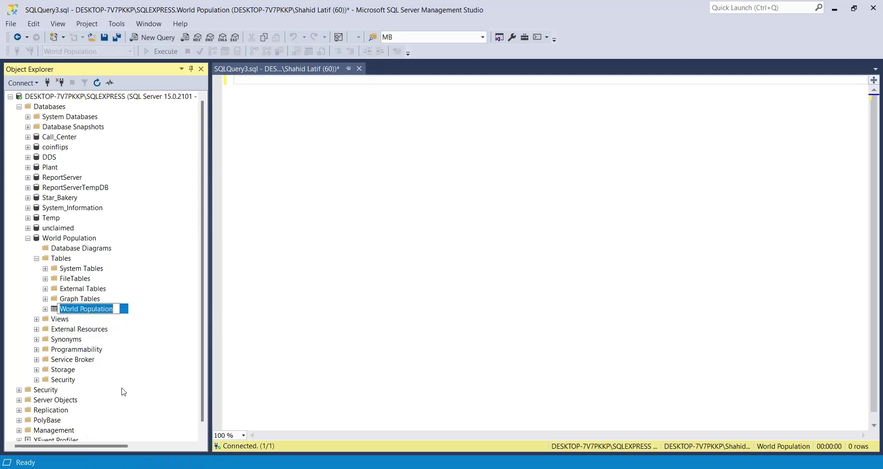
pyautogui.click(84, 309)
pyautogui.moveTo(81, 308); pyautogui.dragTo(20, 309)
pyautogui.press('BackSpace')
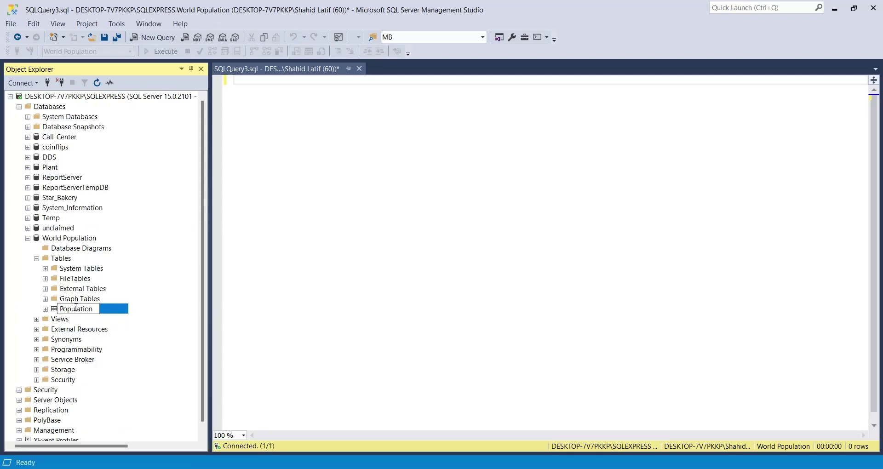
pyautogui.click(78, 299)
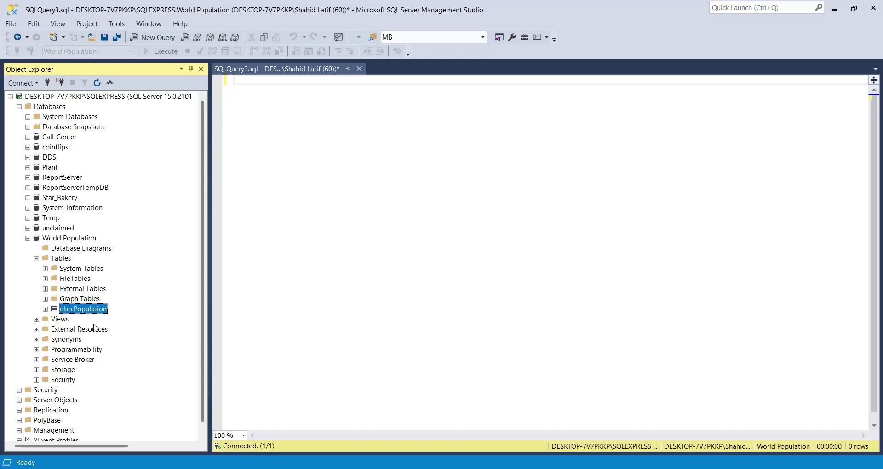
# Step: Run 'select * from population' to list all 13,608 rows
pyautogui.click(256, 85)
pyautogui.write('select * ')
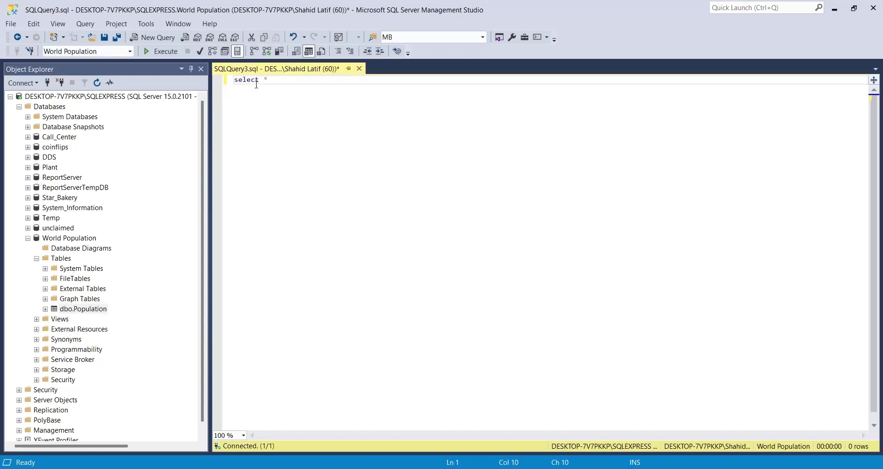
pyautogui.write('from popula')
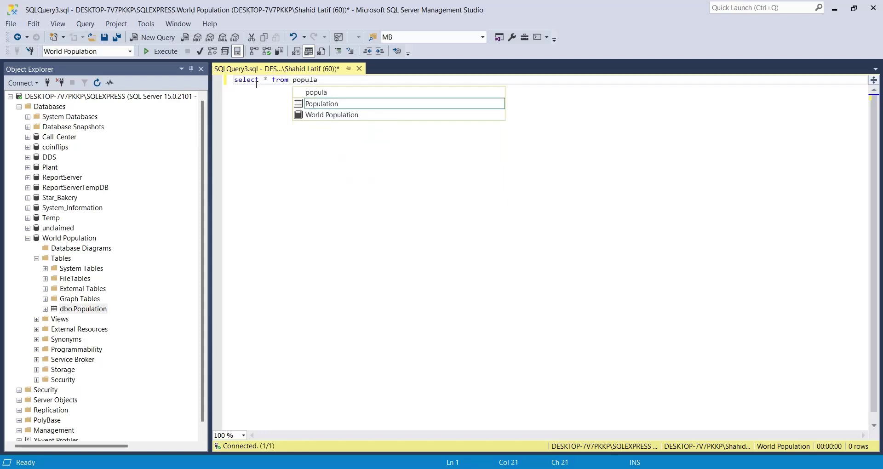
pyautogui.write('tion')
pyautogui.press('F5')
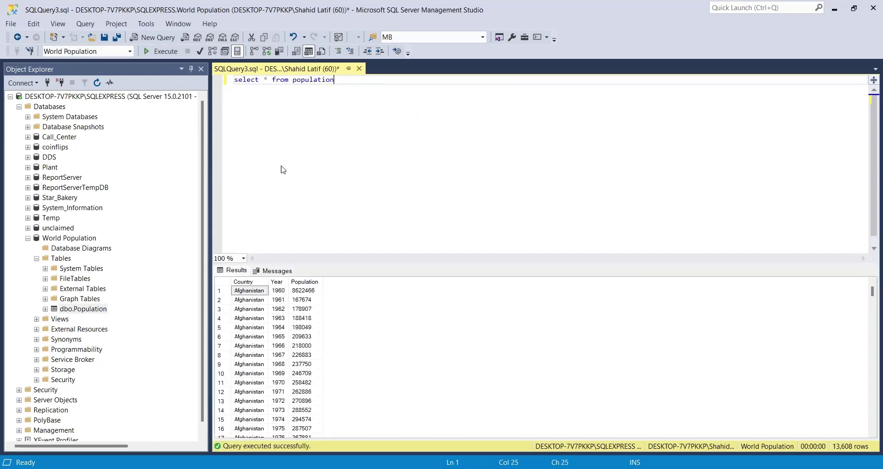
# Step: Run 'select * into pop from population' in a new query to copy the table
pyautogui.click(268, 80)
pyautogui.click(152, 38)
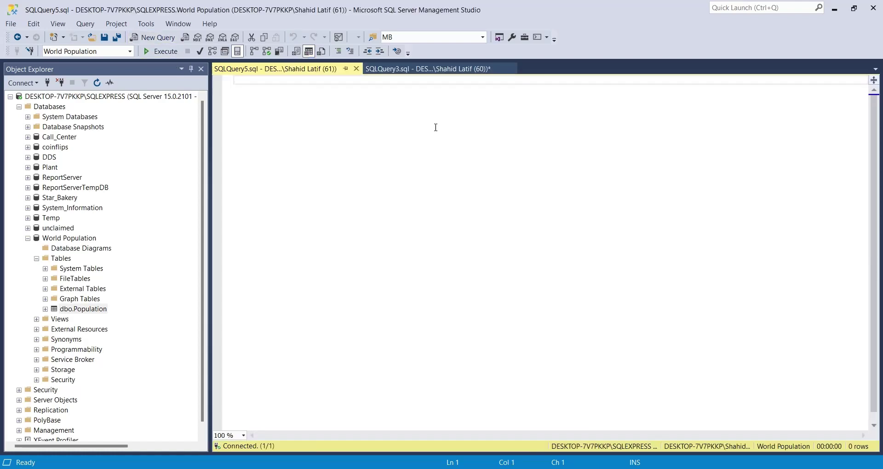
pyautogui.write('select*')
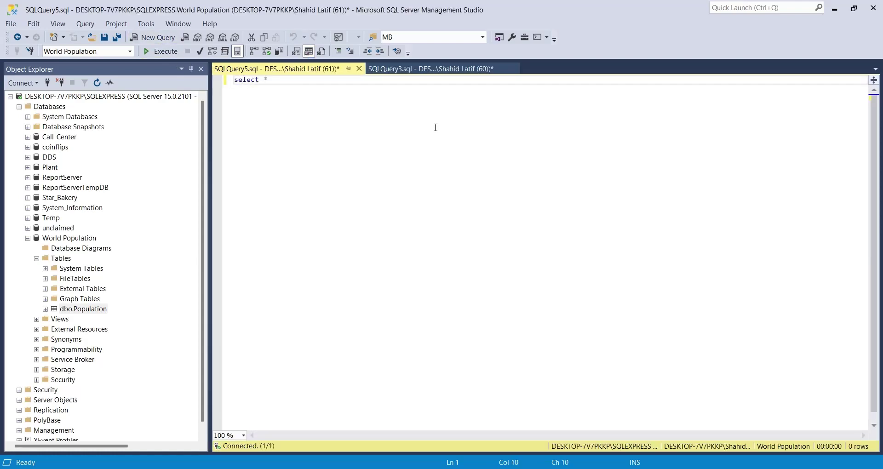
pyautogui.write('to pop from p')
pyautogui.write('opulation')
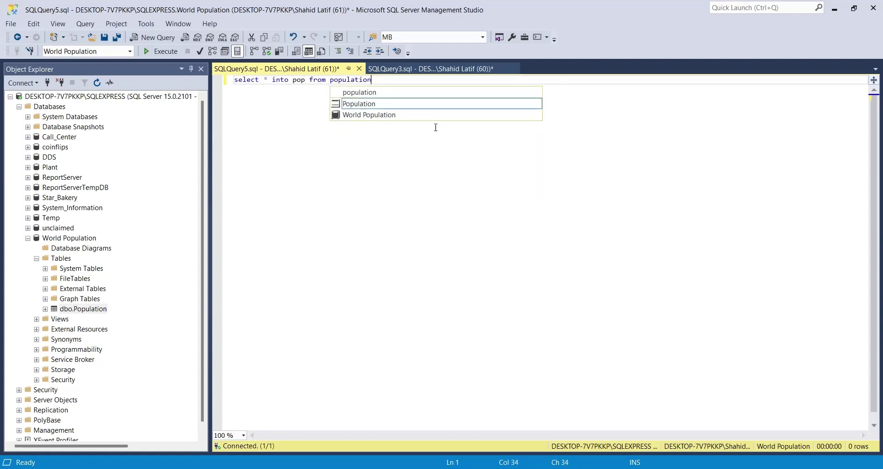
pyautogui.click(170, 54)
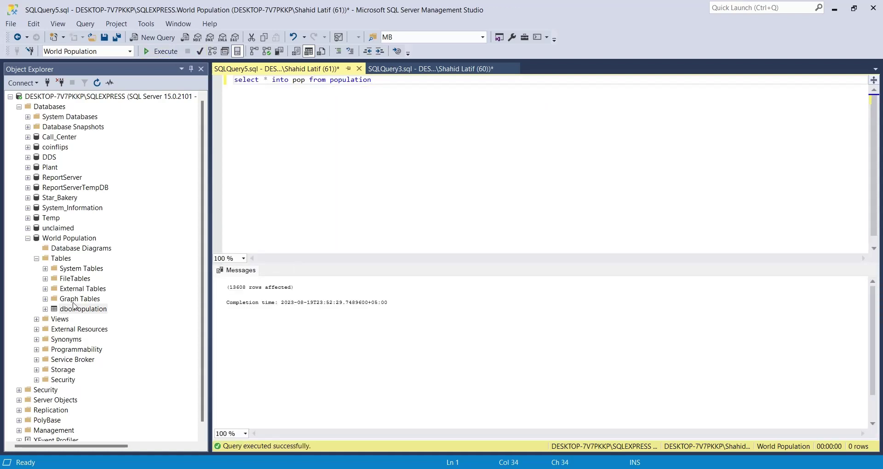
# Step: Refresh the World Population database and expand Tables to show dbo.pop
pyautogui.rightClick(68, 238)
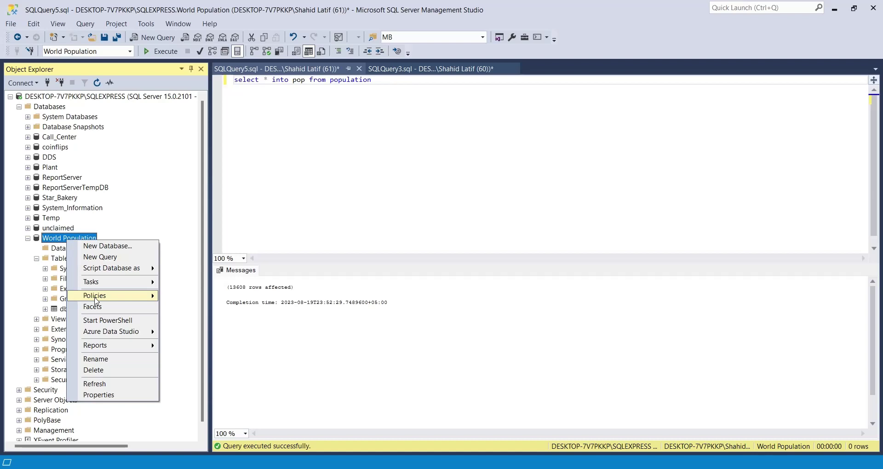
pyautogui.click(108, 394)
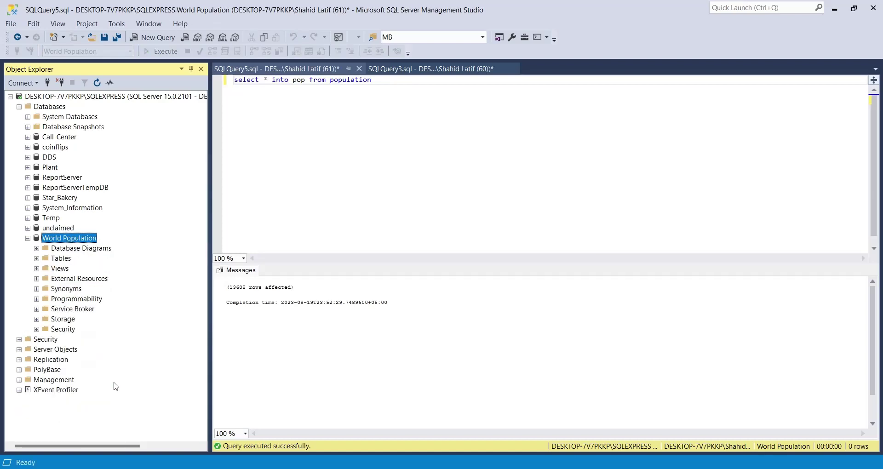
pyautogui.click(37, 258)
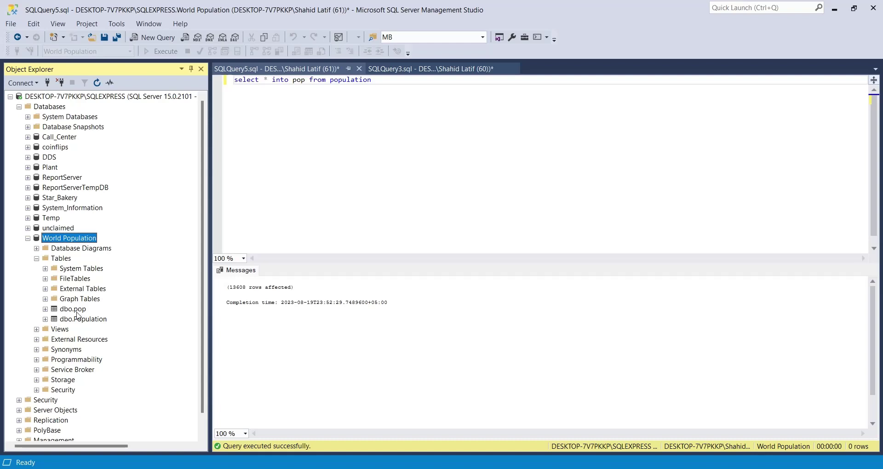
pyautogui.click(322, 73)
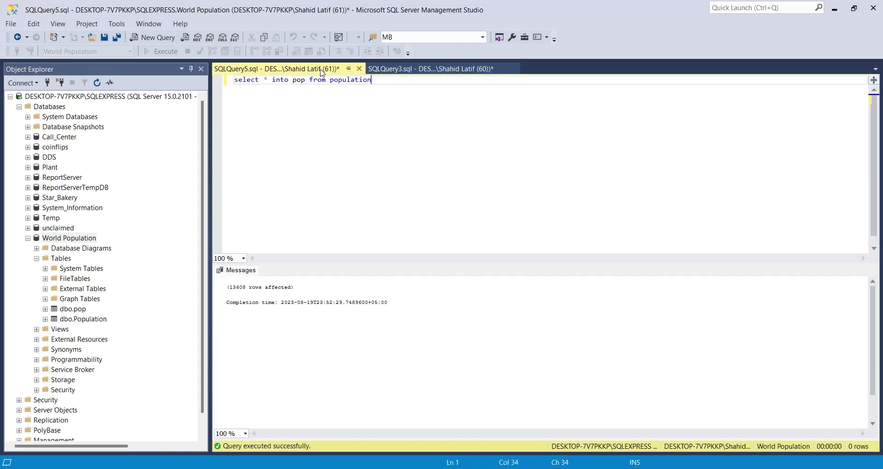
# Step: Run 'select * from pop' in SQLQuery3 to view the copied rows
pyautogui.click(399, 70)
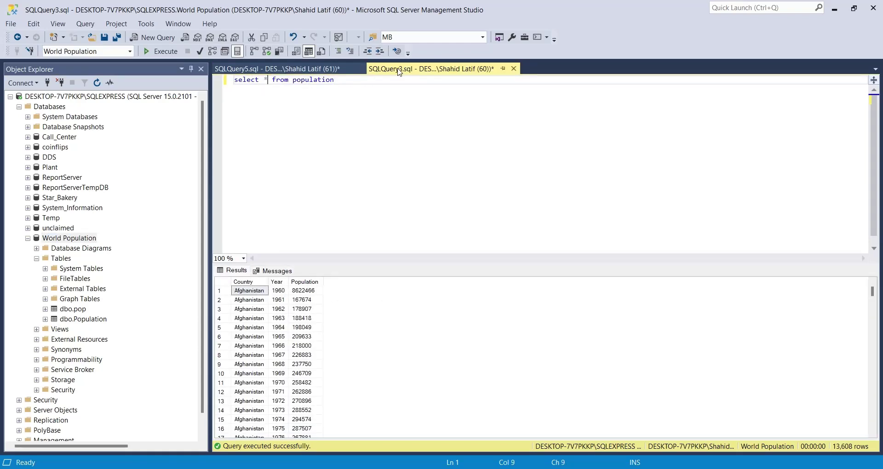
pyautogui.doubleClick(306, 81)
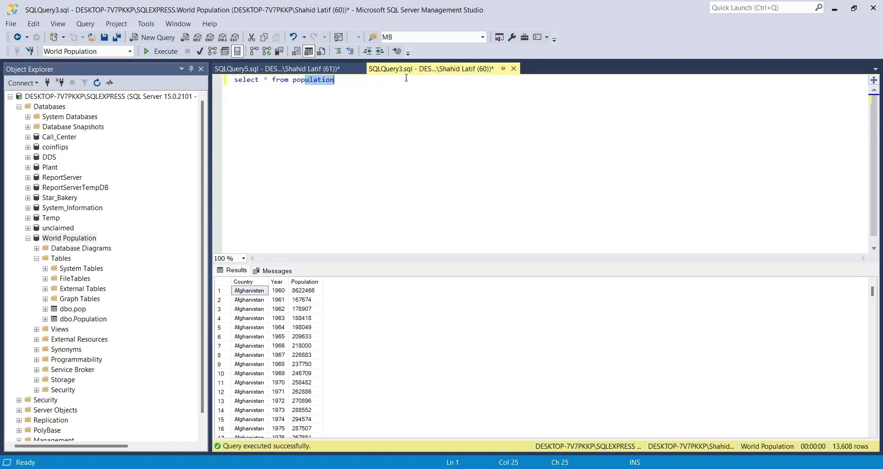
pyautogui.write('pop')
pyautogui.click(171, 56)
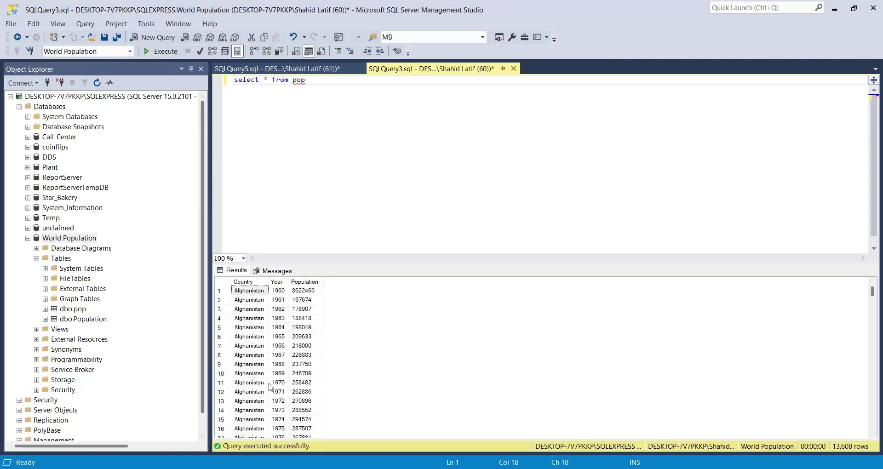
pyautogui.scroll(-2, 276, 350)
# Step: Empty pop with 'delete from pop', then rewrite the query as 'select * from pop'
pyautogui.doubleClick(256, 81)
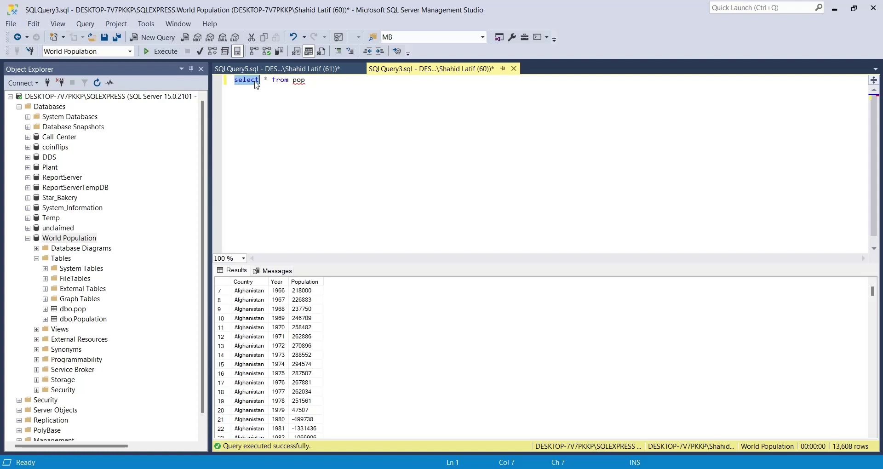
pyautogui.write('delete')
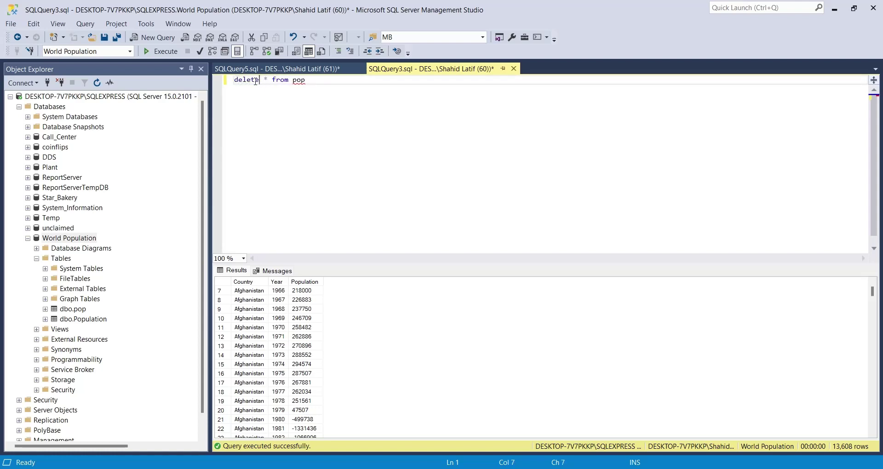
pyautogui.press('F5')
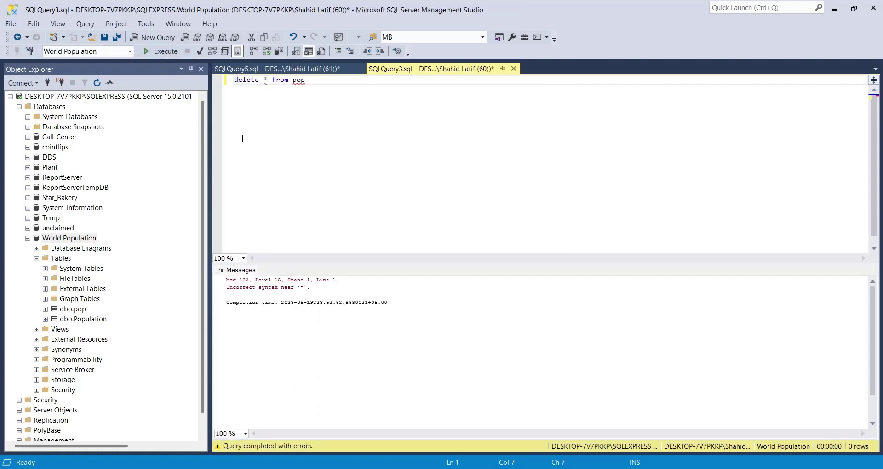
pyautogui.click(269, 84)
pyautogui.press('Delete')
pyautogui.press('Delete')
pyautogui.click(161, 51)
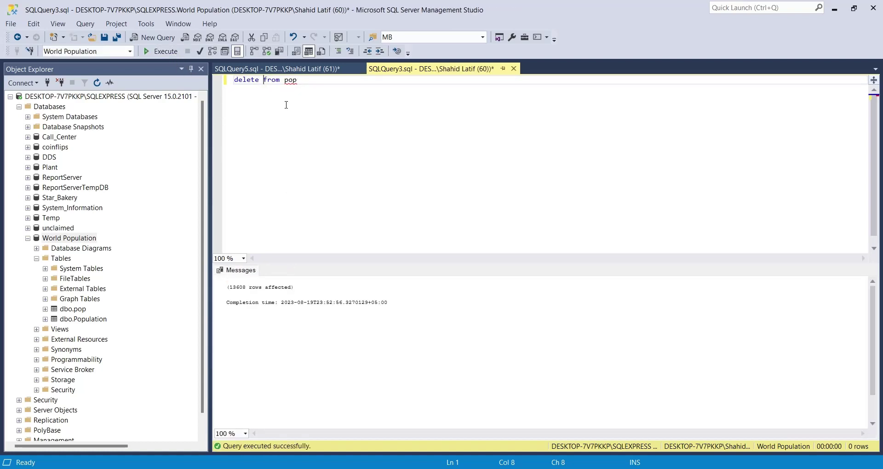
pyautogui.doubleClick(250, 81)
pyautogui.write('sele')
pyautogui.write('ct *')
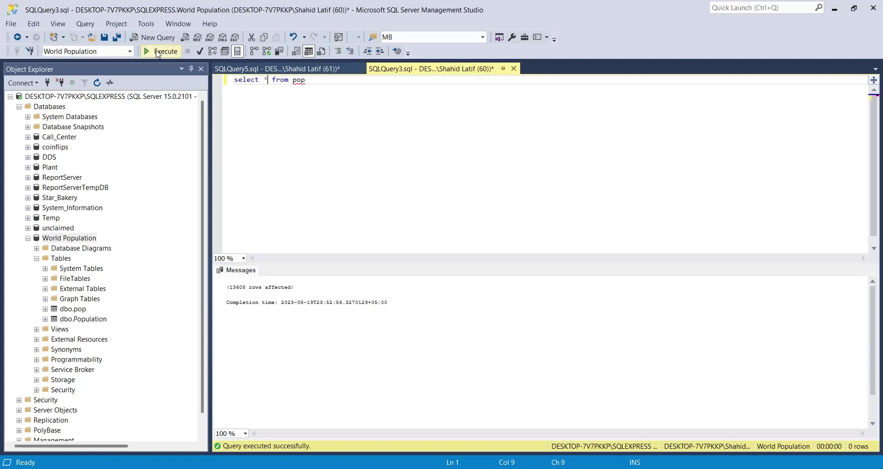
# Step: Confirm pop is empty, then clear the old copy statement in SQLQuery5
pyautogui.click(159, 52)
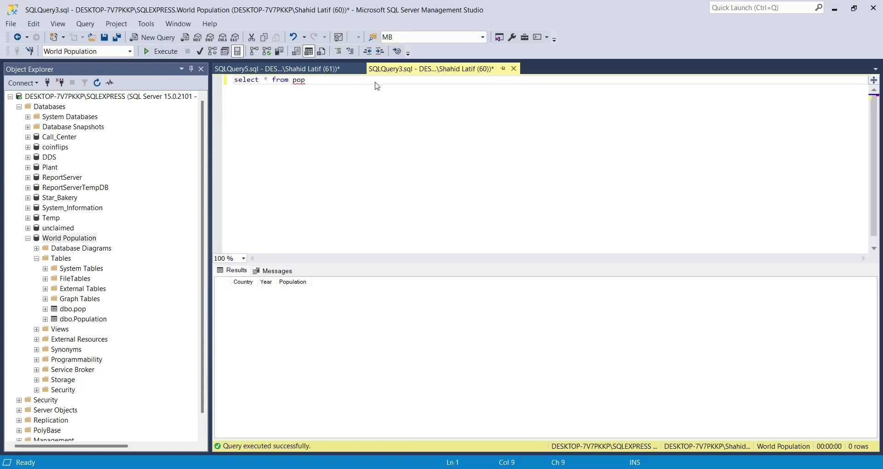
pyautogui.click(329, 70)
pyautogui.moveTo(373, 80); pyautogui.dragTo(188, 81)
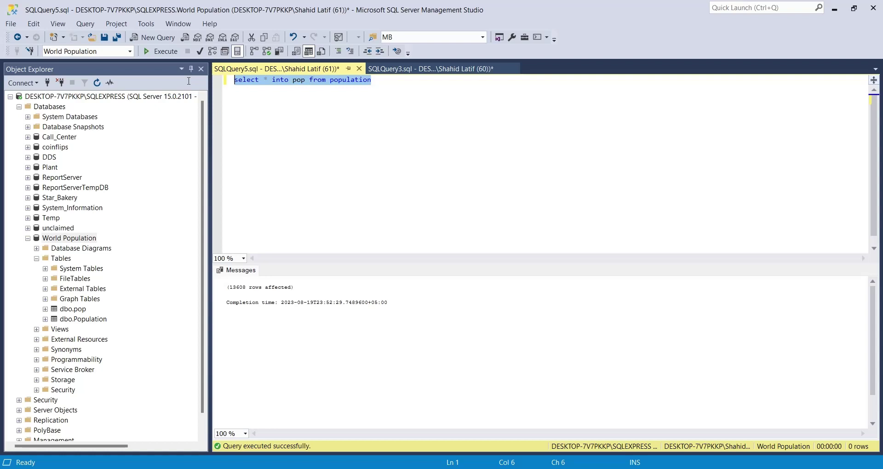
pyautogui.press('Delete')
pyautogui.write('insert')
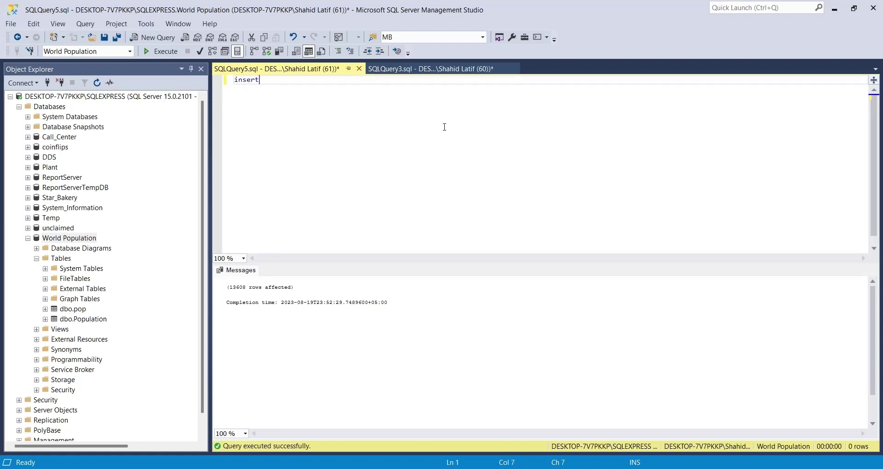
# Step: Insert Population's rows where [year] = 1961 into pop, adding 216 rows
pyautogui.write('into ')
pyautogui.write('pop ')
pyautogui.write('select ')
pyautogui.write('* from pop')
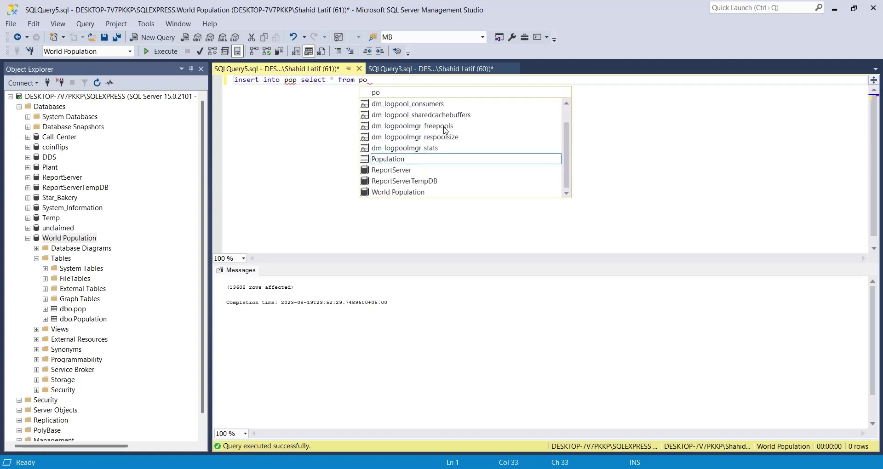
pyautogui.write('ulation whe')
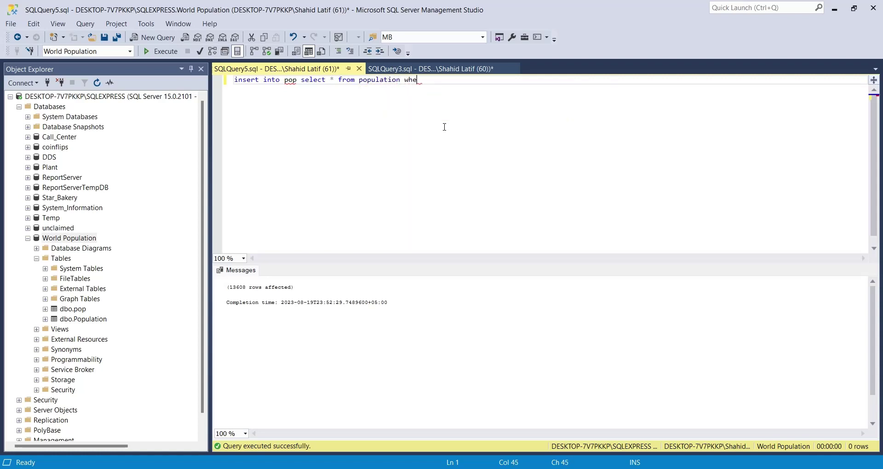
pyautogui.write('re yea')
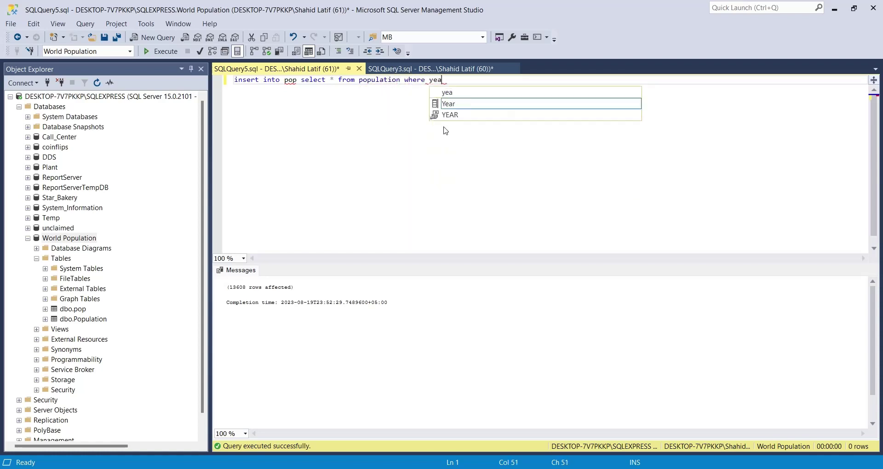
pyautogui.write('r = 1961')
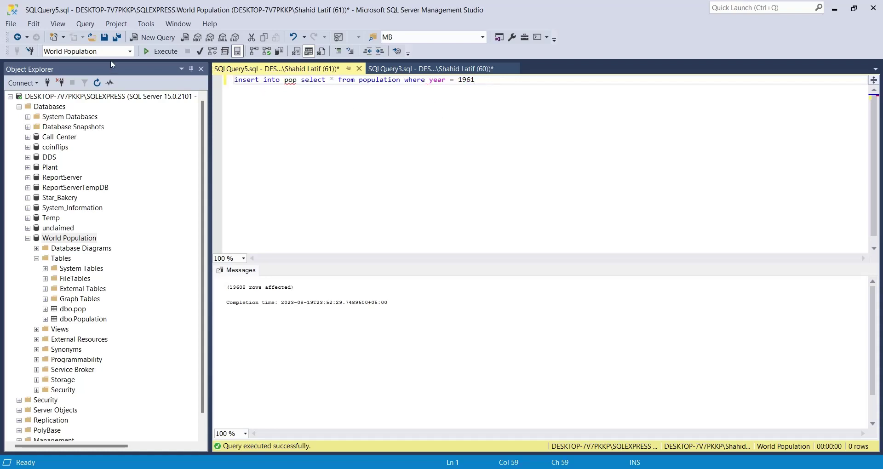
pyautogui.click(429, 80)
pyautogui.write('[')
pyautogui.press('Right')
pyautogui.press('Right')
pyautogui.press('Right')
pyautogui.write(']')
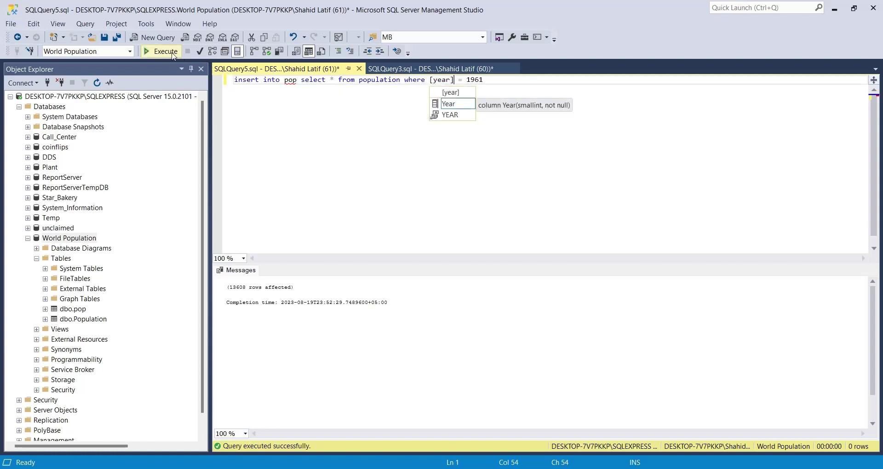
pyautogui.click(175, 52)
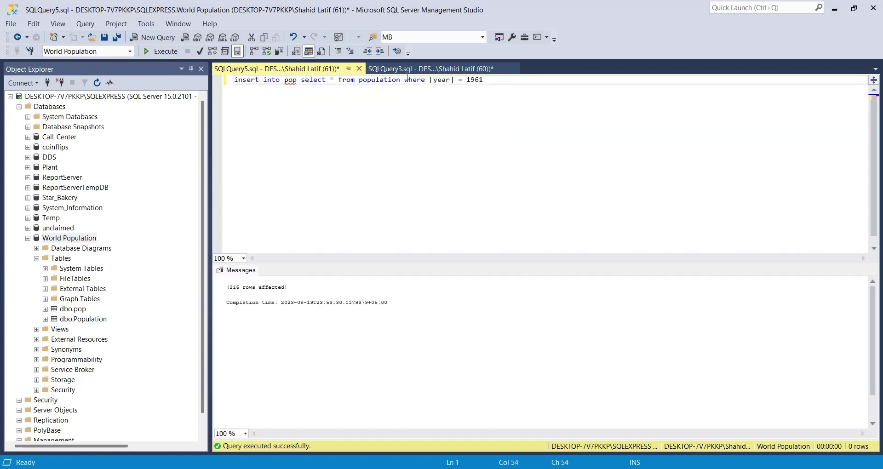
pyautogui.click(376, 71)
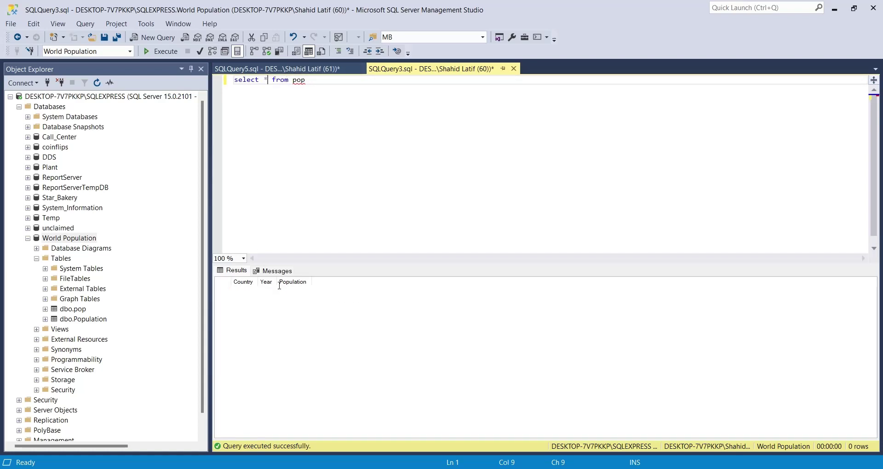
# Step: List pop's 216 rows for 1961 and scroll through the results
pyautogui.click(160, 51)
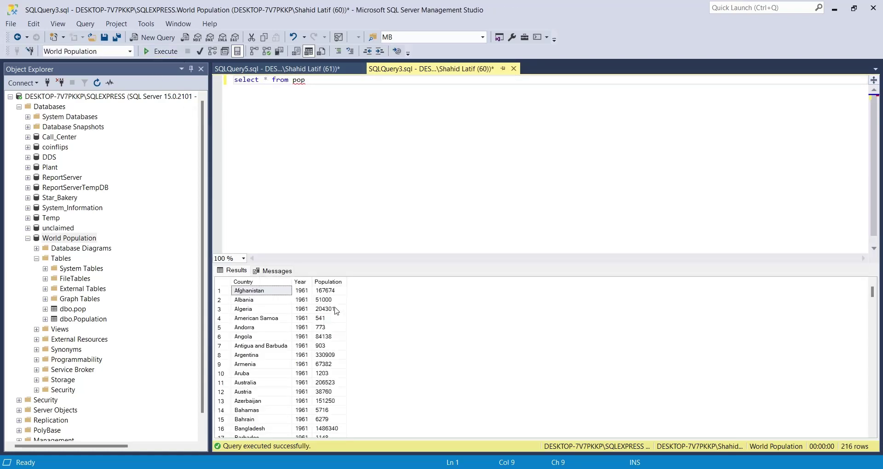
pyautogui.scroll(-10, 337, 311)
pyautogui.scroll(-10, 337, 318)
pyautogui.scroll(-10, 338, 324)
pyautogui.scroll(-10, 340, 337)
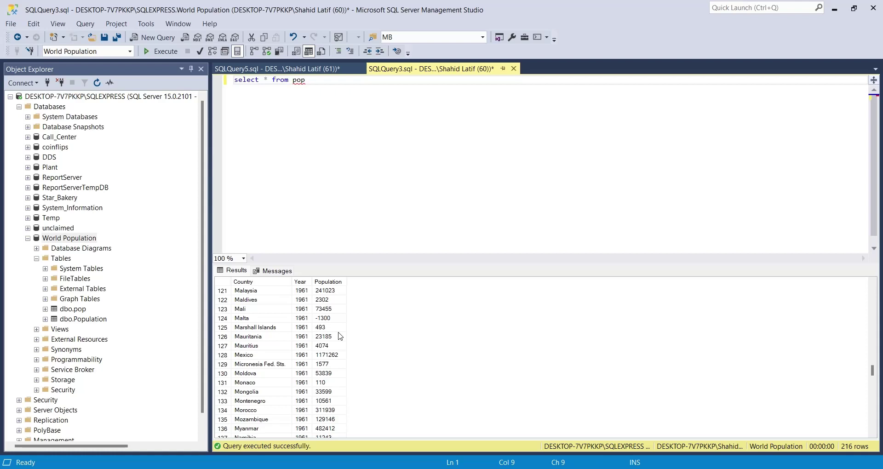
pyautogui.scroll(10, 340, 322)
pyautogui.scroll(10, 339, 299)
pyautogui.scroll(9, 339, 290)
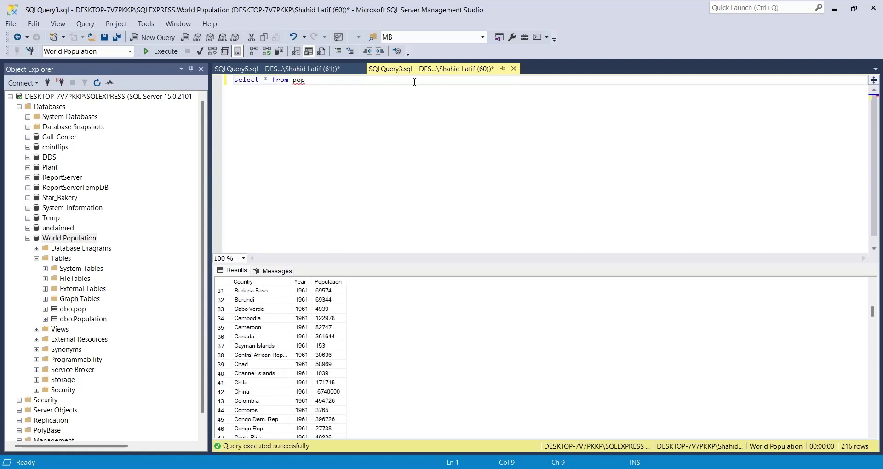
# Step: Run 'delete from pop' in a new query and re-run the select to confirm zero rows
pyautogui.click(153, 37)
pyautogui.write('delete')
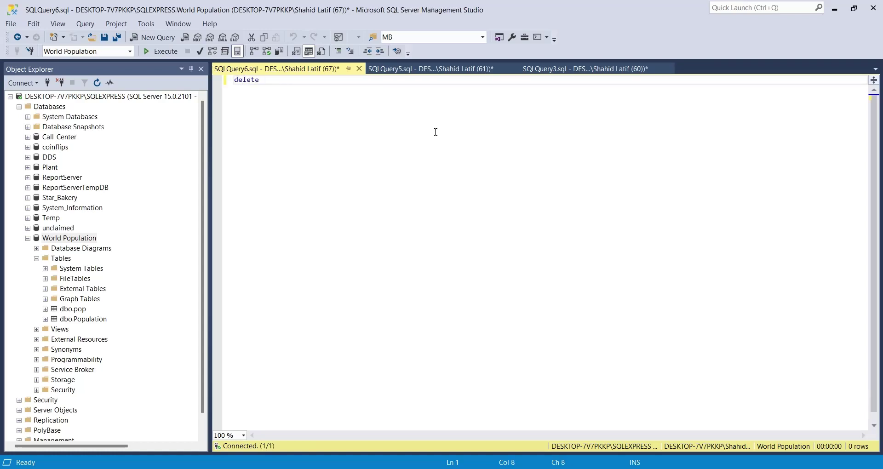
pyautogui.write('from pop')
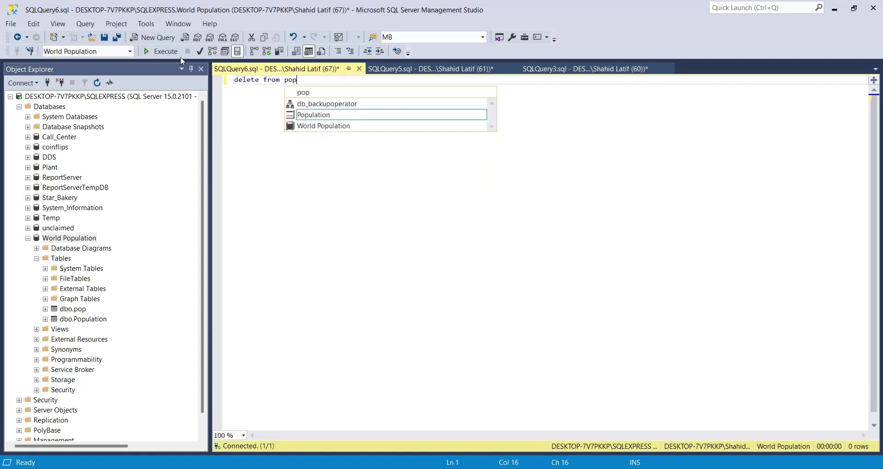
pyautogui.click(179, 53)
pyautogui.click(458, 69)
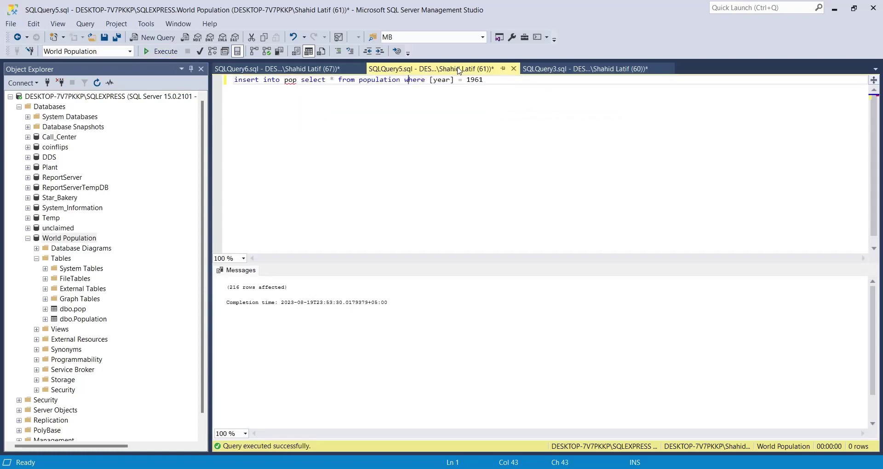
pyautogui.click(584, 69)
pyautogui.click(168, 54)
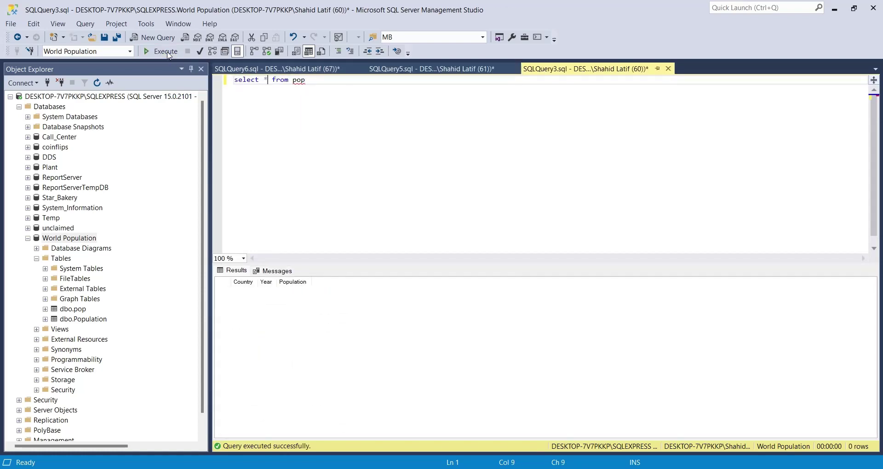
pyautogui.click(341, 147)
# Step: Declare @i int = 1 and write the loop condition while (@i <= 2023)
pyautogui.click(153, 38)
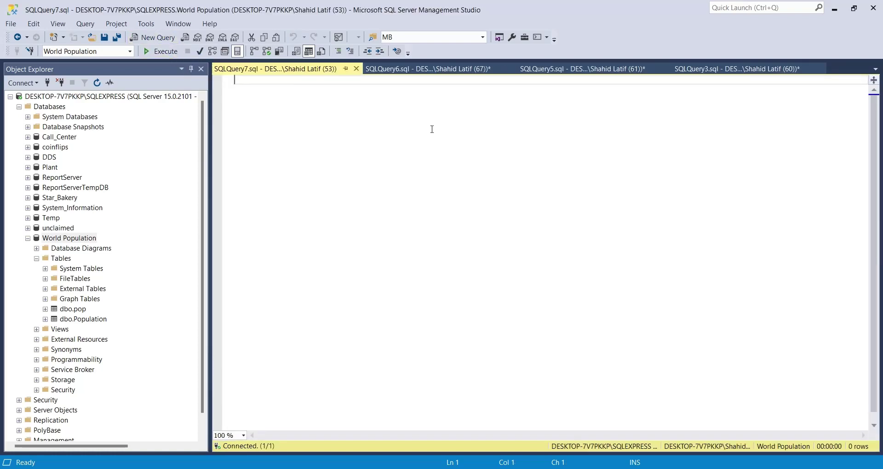
pyautogui.write('declare @i int = 1;')
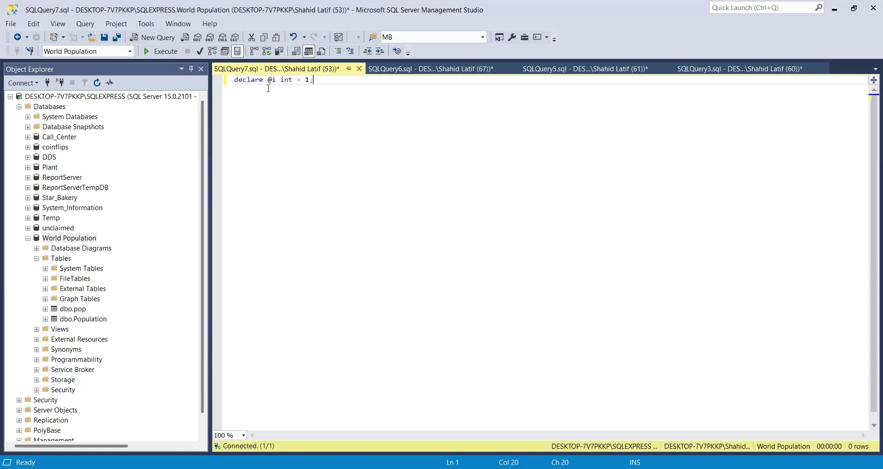
pyautogui.press('Return')
pyautogui.press('Return')
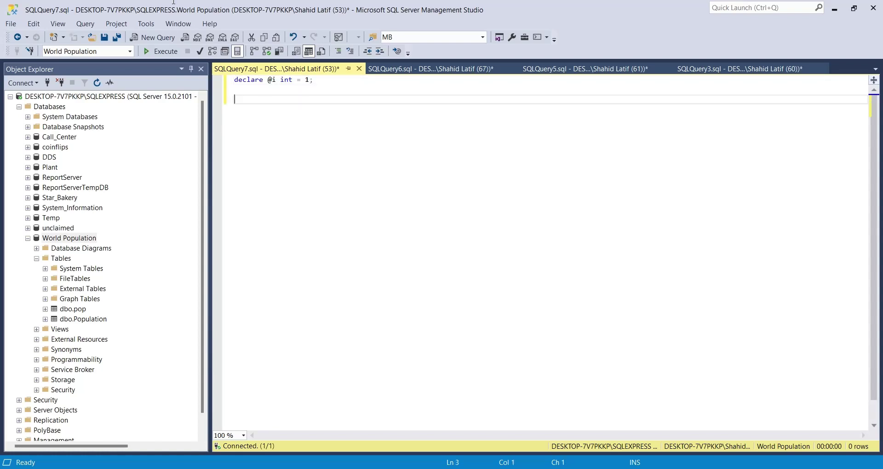
pyautogui.write('while ')
pyautogui.write('@i <')
pyautogui.write('= 202')
pyautogui.write('4')
pyautogui.press('BackSpace')
pyautogui.write('3')
pyautogui.click(259, 100)
pyautogui.write('(')
# Step: Add a begin…end body with waitfor delay '00:00:01' and set @i = @i + 1
pyautogui.click(322, 101)
pyautogui.press('Return')
pyautogui.write('be')
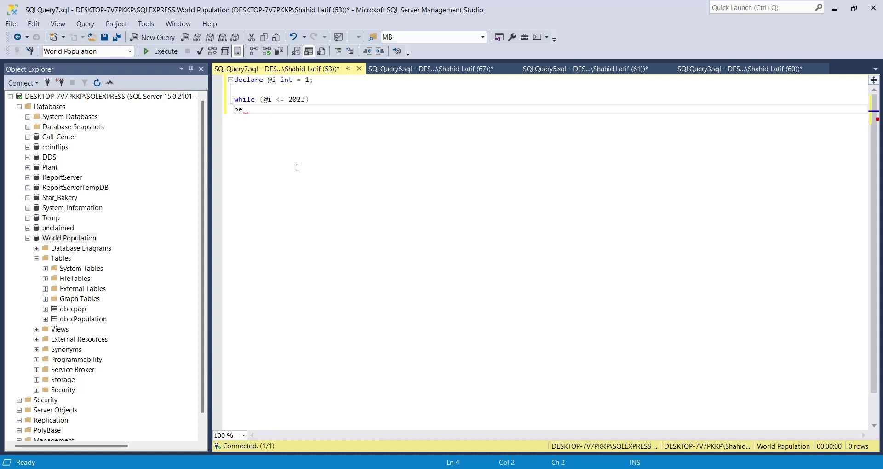
pyautogui.write('gin')
pyautogui.press('Return')
pyautogui.write('end')
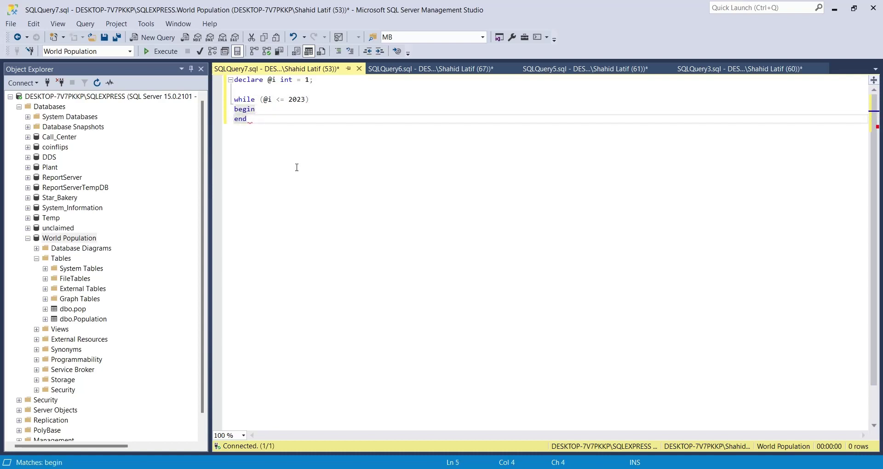
pyautogui.click(296, 113)
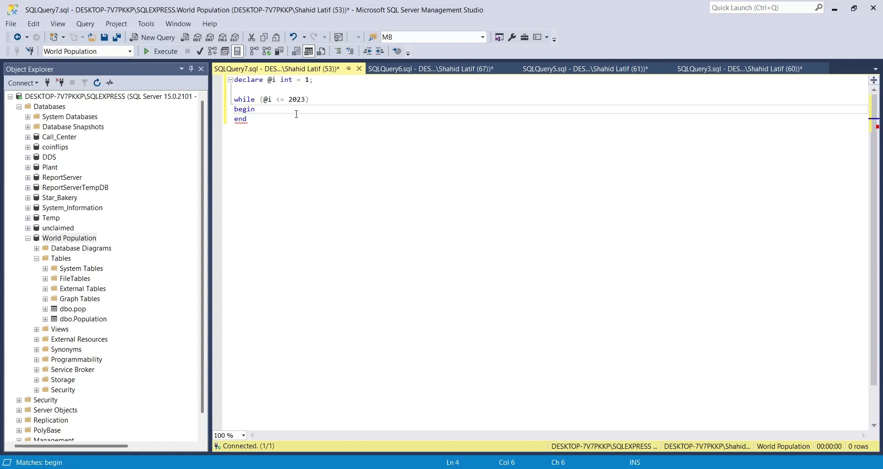
pyautogui.press('Return')
pyautogui.press('Tab')
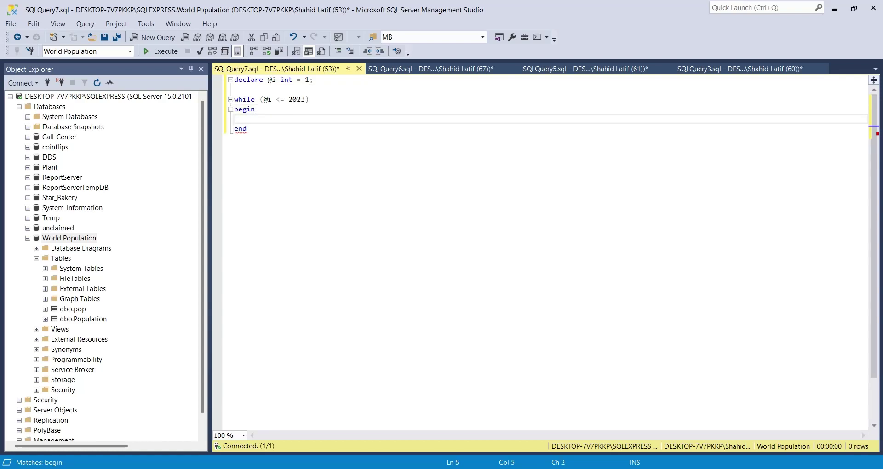
pyautogui.write('waitfor')
pyautogui.write(' delay ')
pyautogui.write("'00:")
pyautogui.write('00:01')
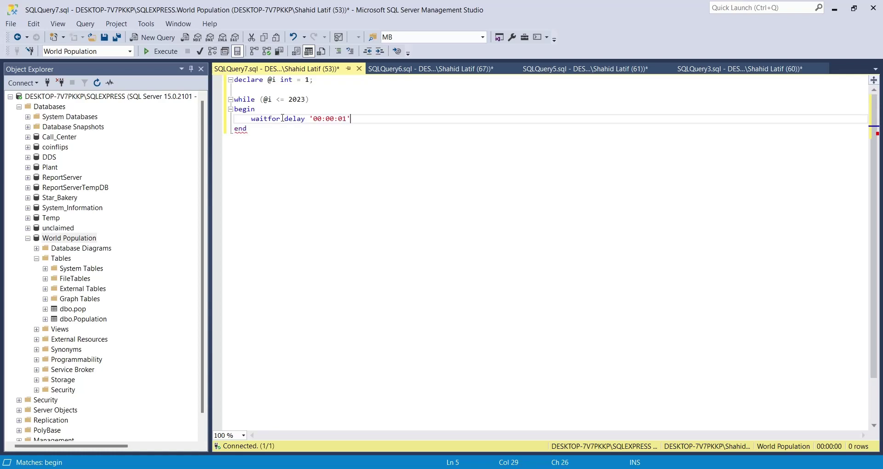
pyautogui.press('Return')
pyautogui.write('s')
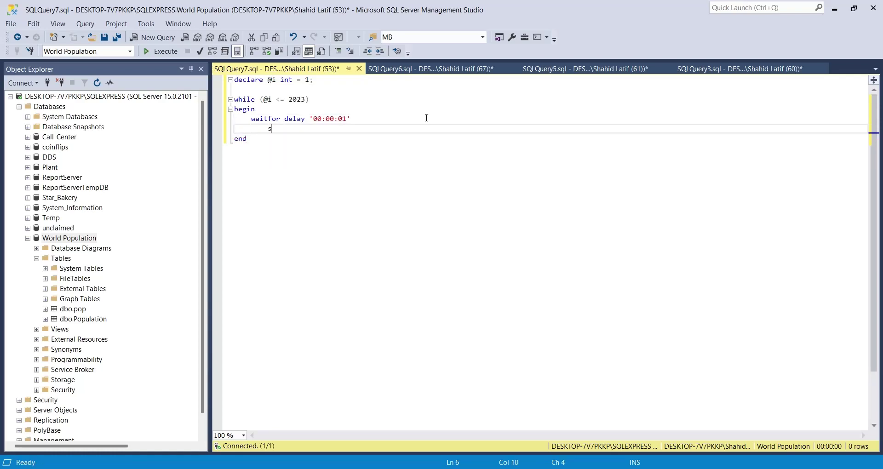
pyautogui.write('et @i = ')
pyautogui.write('@i ')
pyautogui.write('+ 1')
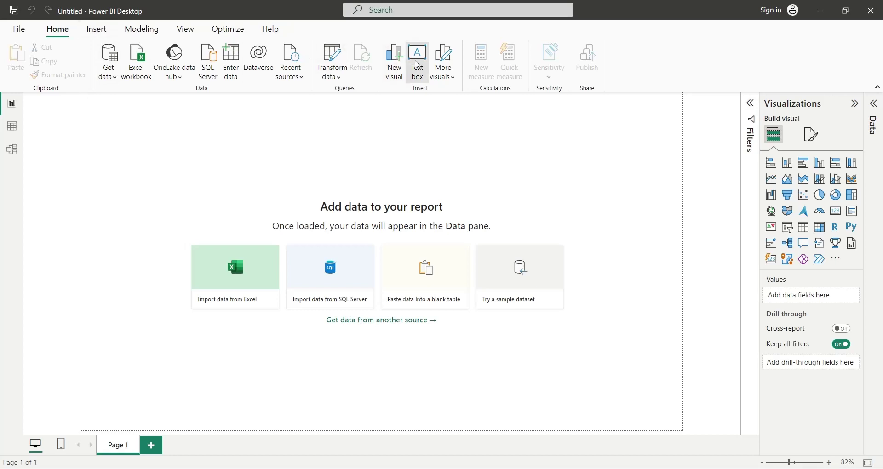
# Step: Add a bold, size-32 'Animated World Population Chart' title text box across the page top
pyautogui.click(418, 65)
pyautogui.moveTo(217, 221)
pyautogui.mouseDown()
pyautogui.moveTo(683, 134)
pyautogui.moveTo(682, 122)
pyautogui.mouseUp()
pyautogui.click(404, 103)
pyautogui.write('nimate')
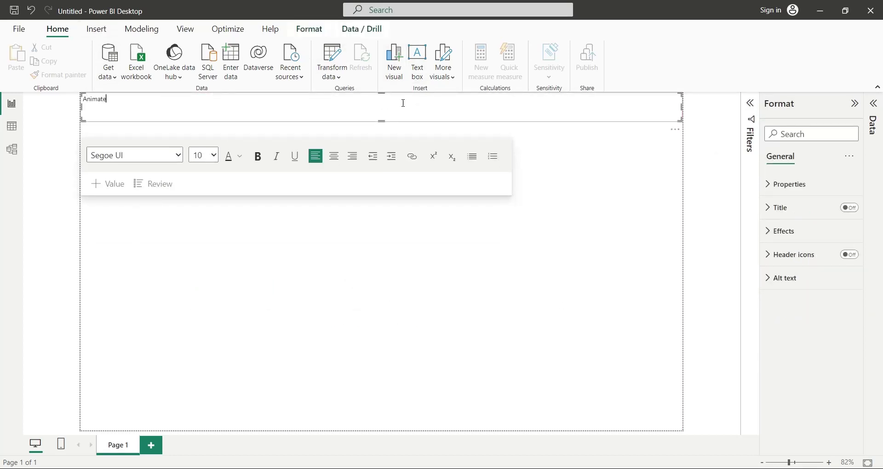
pyautogui.write('d World Population C')
pyautogui.write('hart')
pyautogui.moveTo(382, 121); pyautogui.dragTo(382, 114)
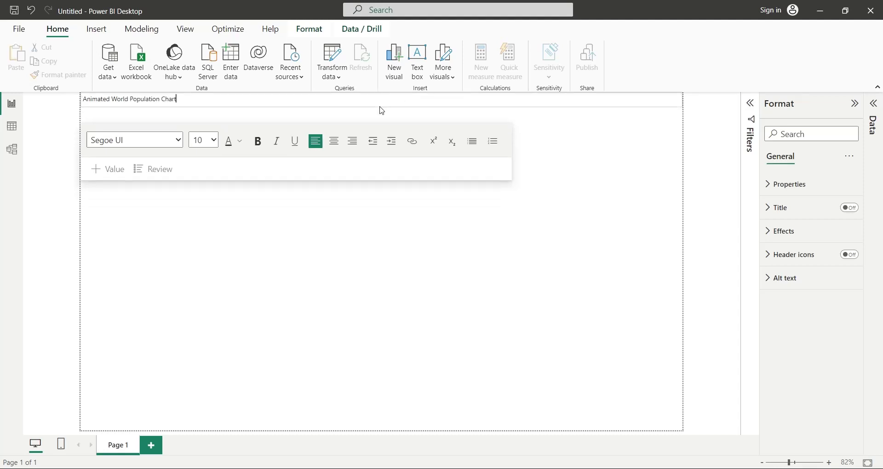
pyautogui.hotkey('ctrl', 'a')
pyautogui.click(203, 147)
pyautogui.click(202, 305)
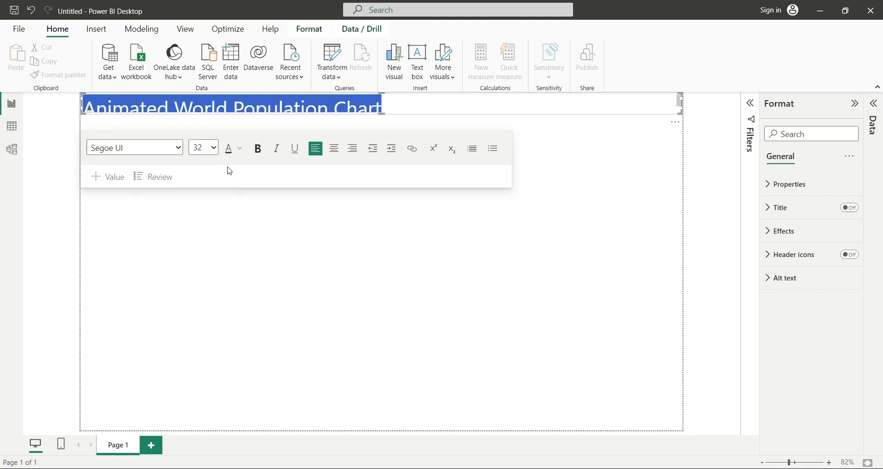
pyautogui.click(258, 148)
pyautogui.moveTo(381, 116); pyautogui.dragTo(383, 124)
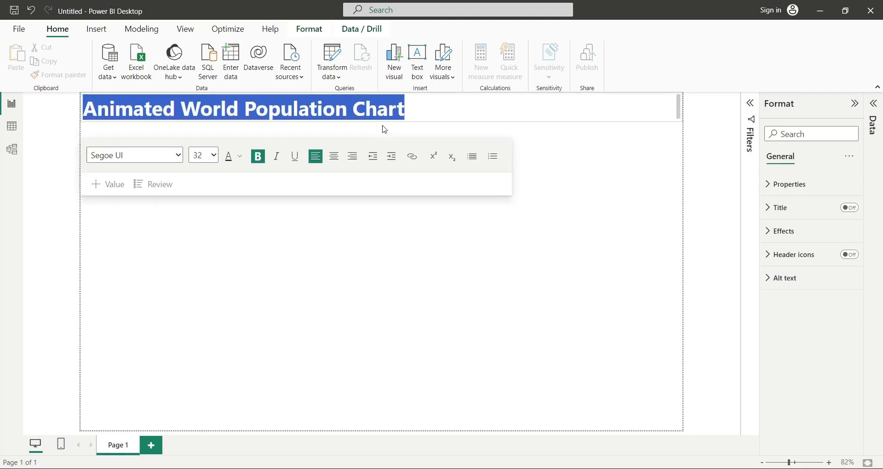
pyautogui.click(649, 203)
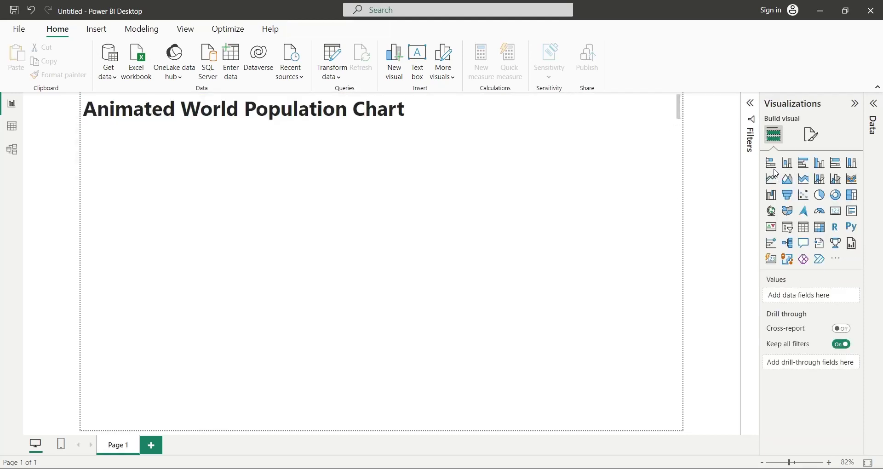
# Step: Add a full-height bar chart below the title and choose SQL Server database as data source
pyautogui.moveTo(383, 175); pyautogui.dragTo(385, 127)
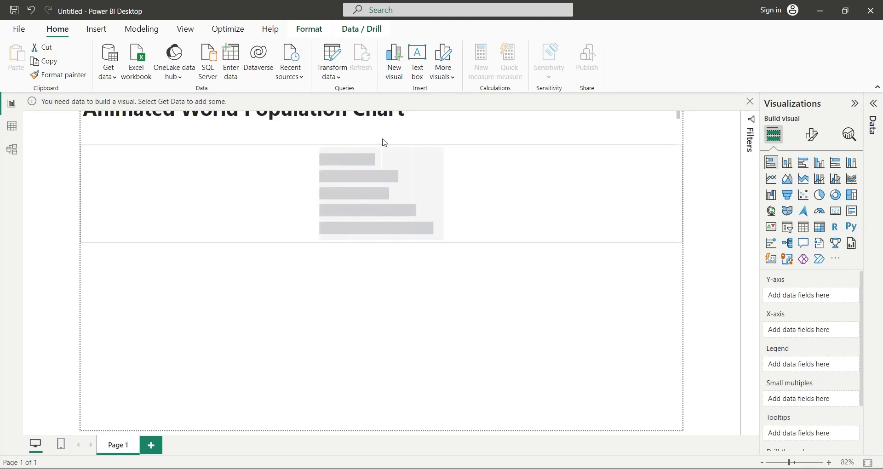
pyautogui.moveTo(382, 244); pyautogui.dragTo(361, 435)
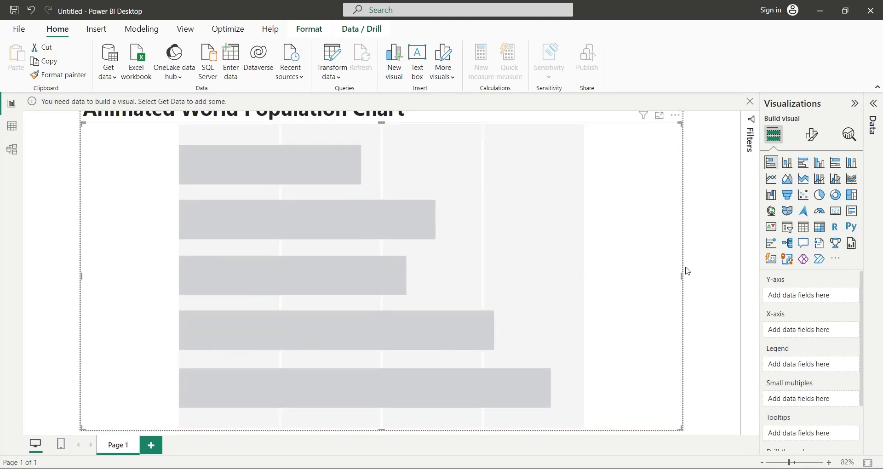
pyautogui.click(874, 121)
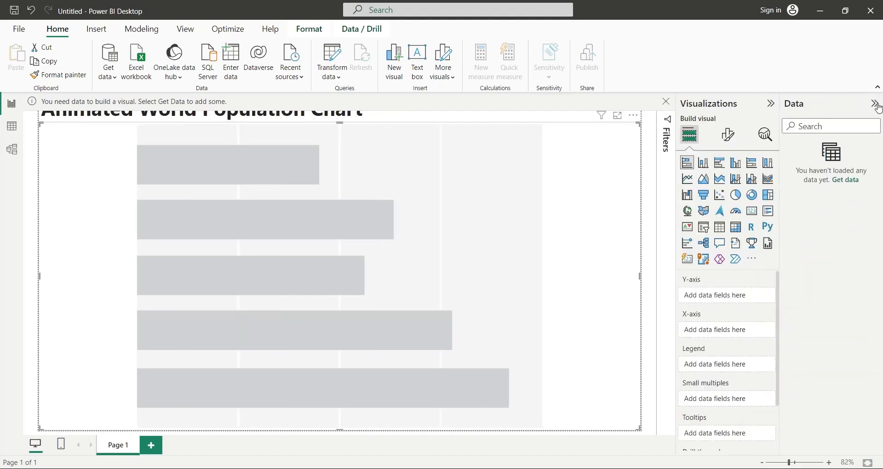
pyautogui.click(846, 180)
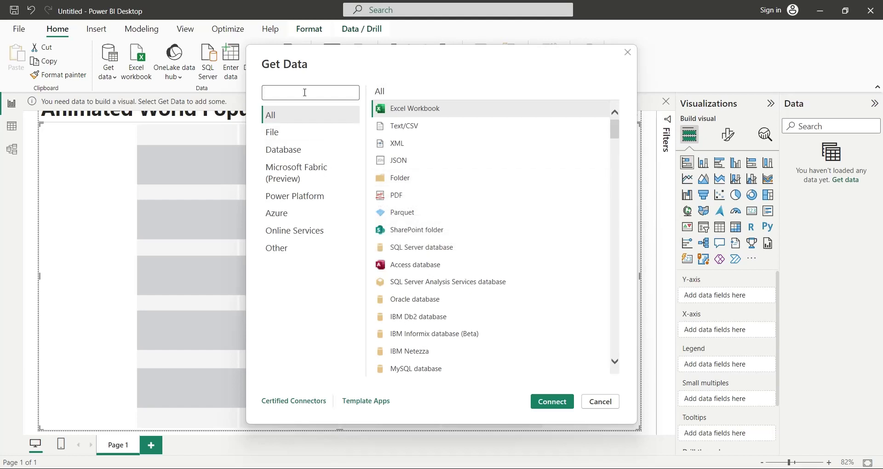
pyautogui.write('sql')
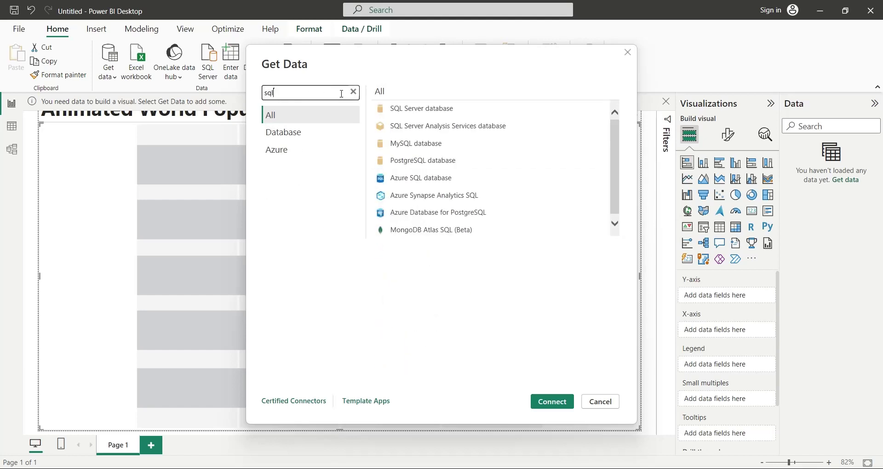
pyautogui.doubleClick(414, 113)
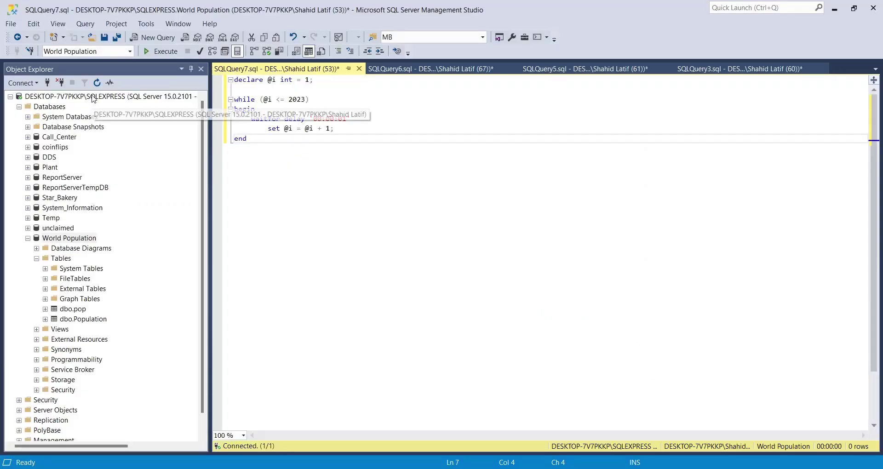
# Step: Copy the server instance name from the SSMS server properties
pyautogui.rightClick(92, 96)
pyautogui.click(130, 295)
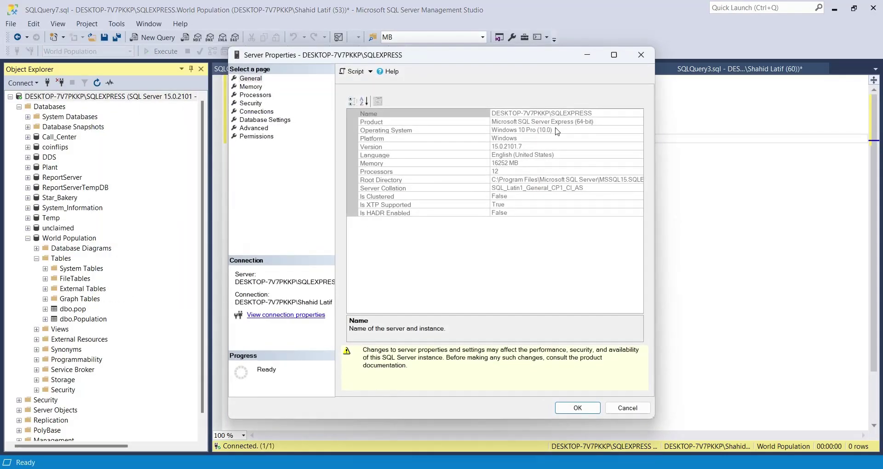
pyautogui.click(549, 113)
pyautogui.click(505, 112)
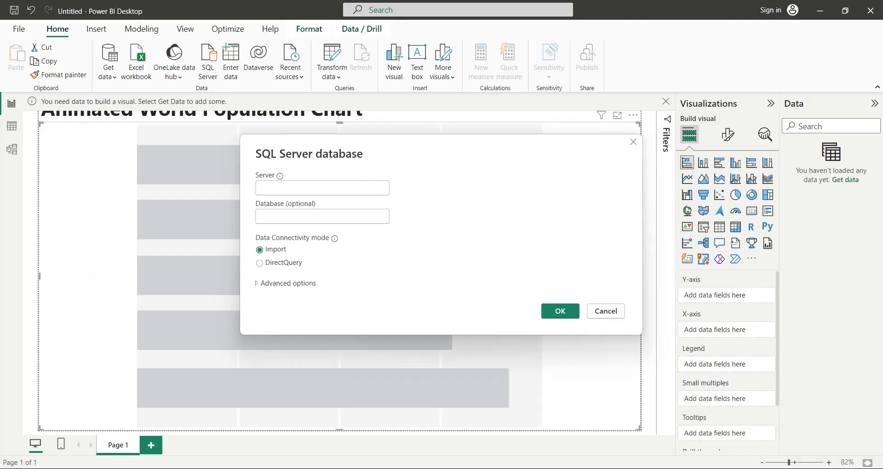
# Step: Connect to the World Population SQL database in DirectQuery mode and load the pop table
pyautogui.write('DESKTOP-7V7PKKP\\SQLEXPRESS')
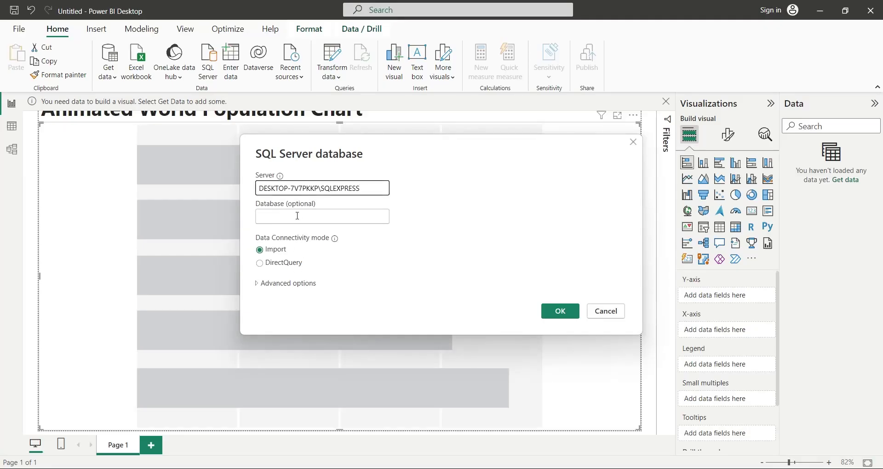
pyautogui.click(298, 216)
pyautogui.write('World P')
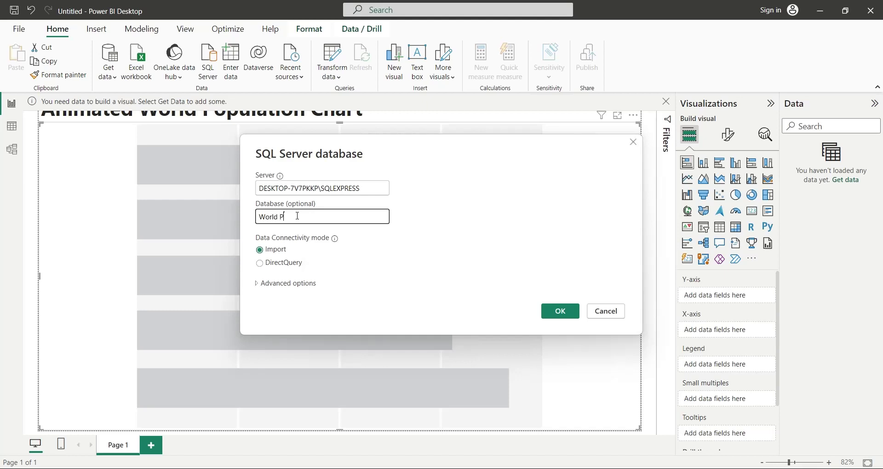
pyautogui.write('opulation')
pyautogui.click(272, 264)
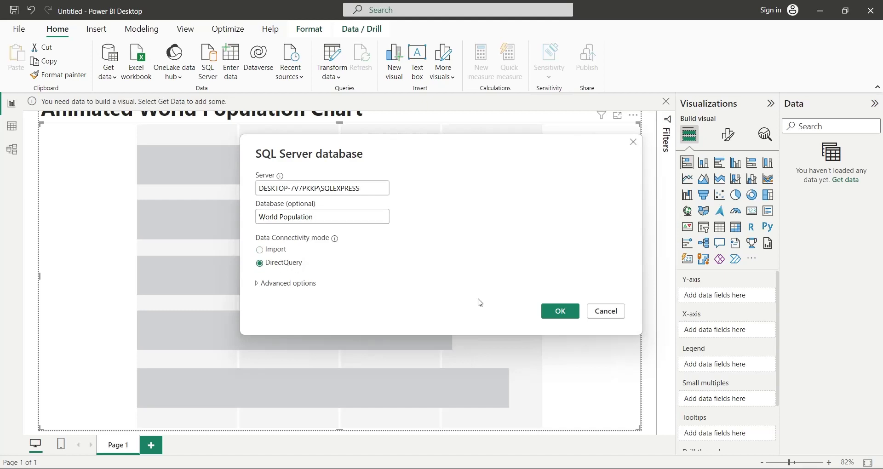
pyautogui.click(550, 316)
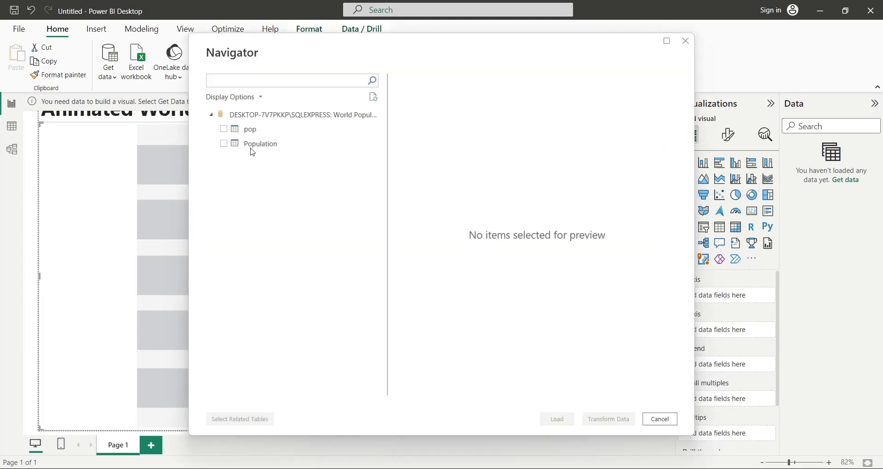
pyautogui.click(223, 129)
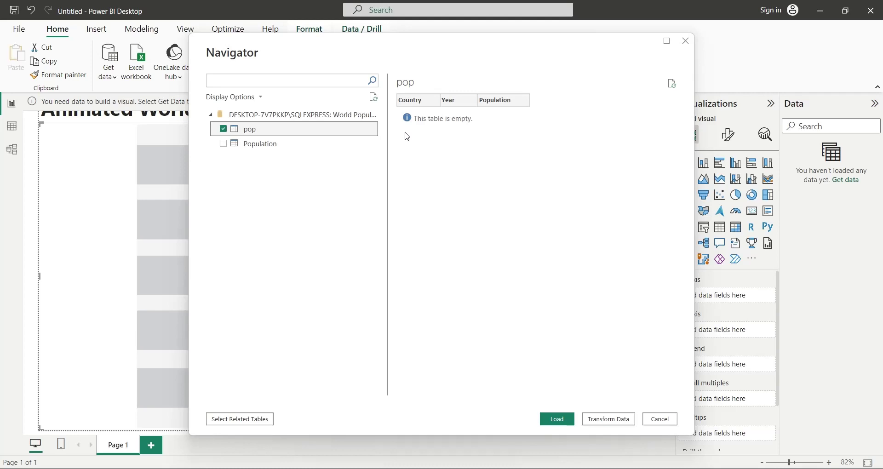
pyautogui.click(558, 420)
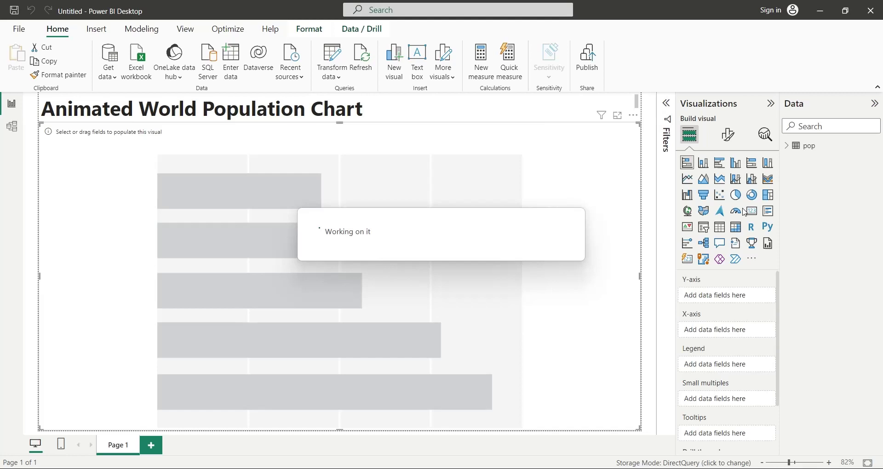
# Step: Put pop's Country on the bar chart's Y-axis and Population on its X-axis
pyautogui.click(787, 146)
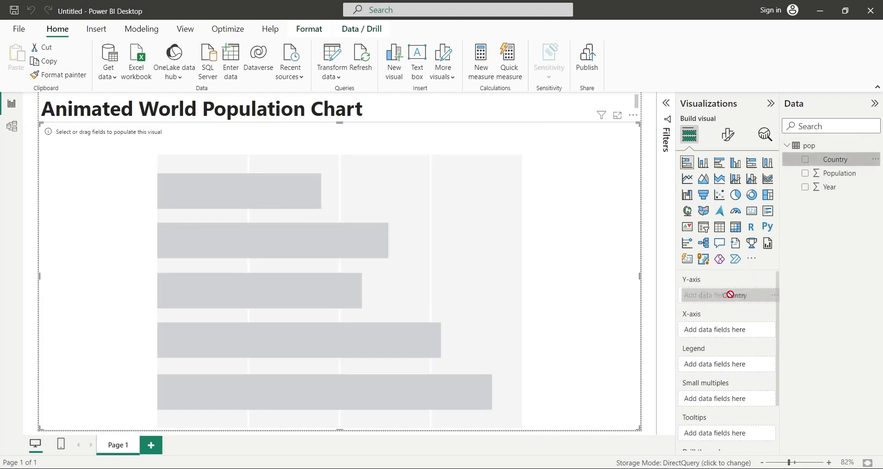
pyautogui.moveTo(835, 161); pyautogui.dragTo(732, 298)
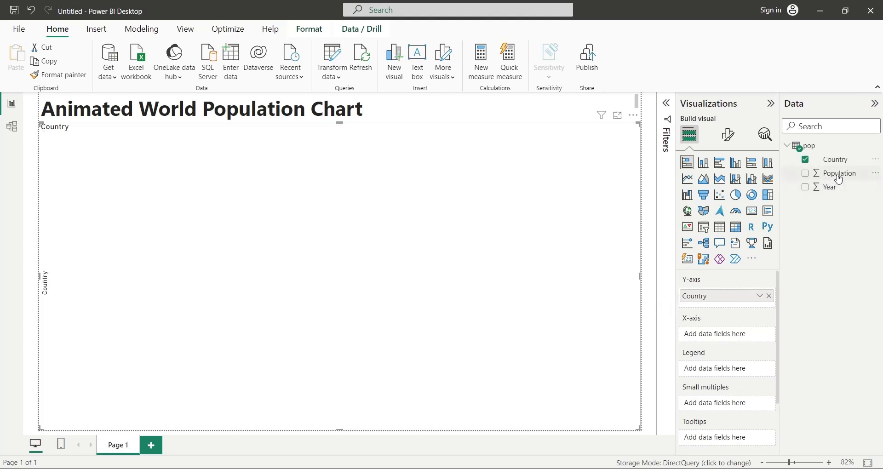
pyautogui.moveTo(839, 179); pyautogui.dragTo(742, 335)
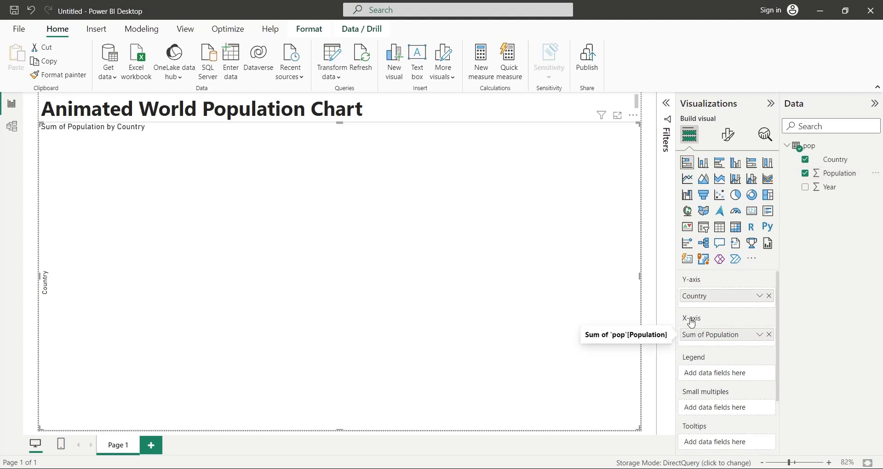
pyautogui.click(652, 231)
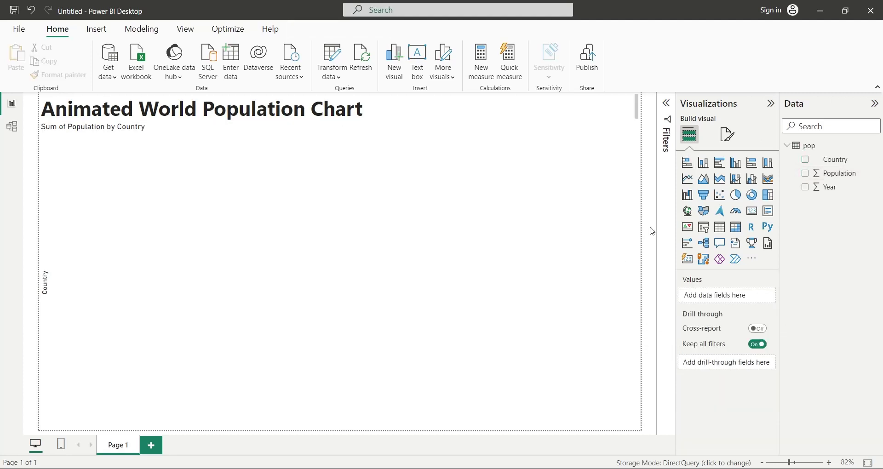
# Step: Set the page's Page refresh interval to 1 second in the page format settings
pyautogui.click(627, 179)
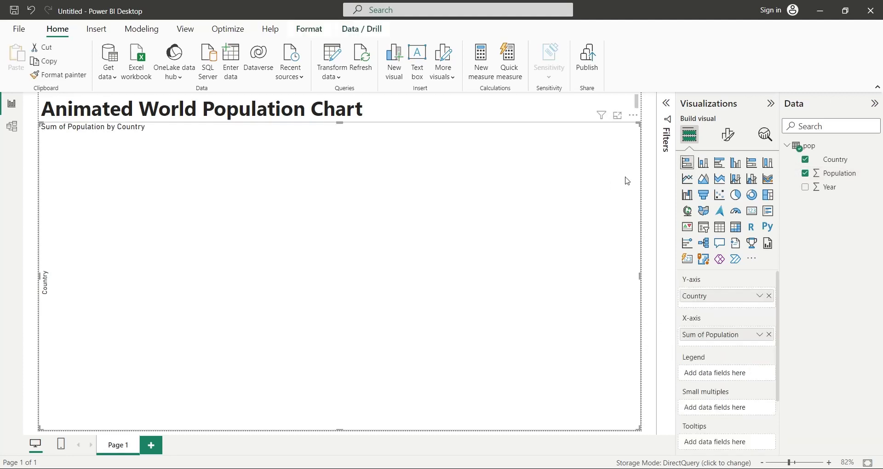
pyautogui.click(728, 134)
pyautogui.click(651, 289)
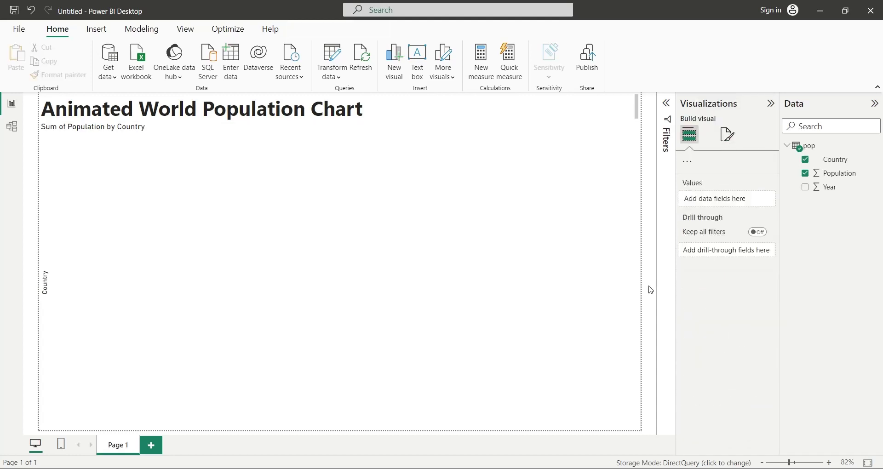
pyautogui.click(728, 133)
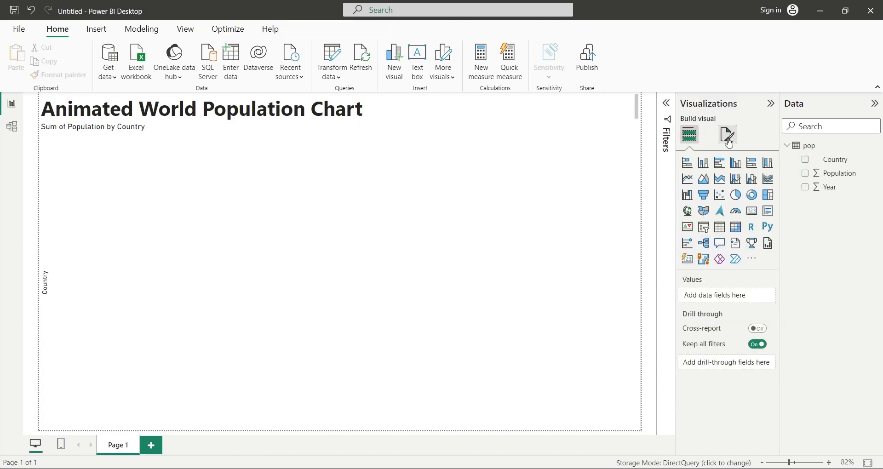
pyautogui.click(716, 336)
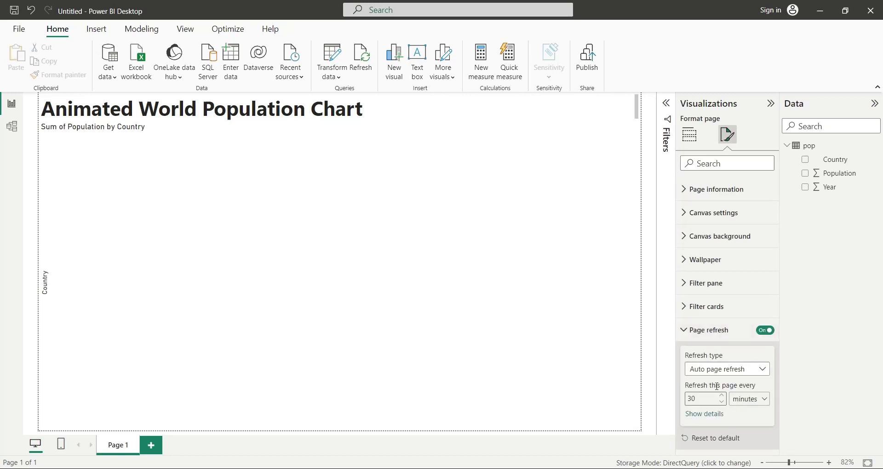
pyautogui.doubleClick(716, 398)
pyautogui.write('1')
pyautogui.click(756, 406)
pyautogui.click(751, 343)
pyautogui.click(690, 135)
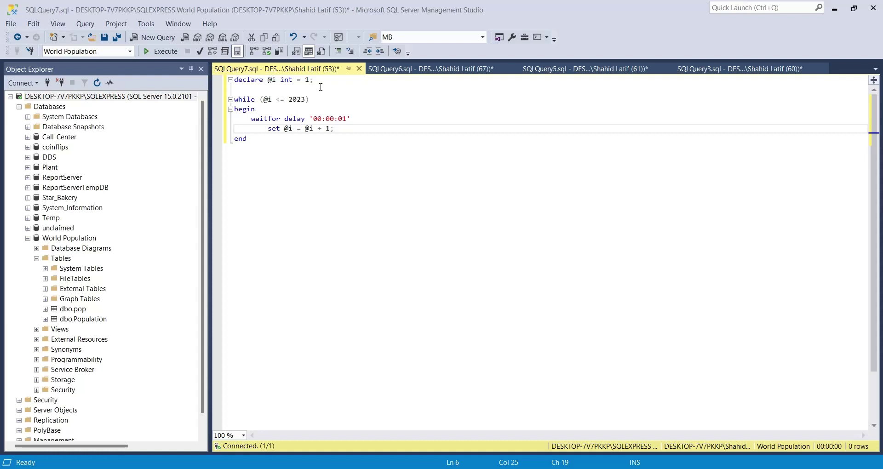
# Step: Change the loop's starting year to 1960
pyautogui.press('Up')
pyautogui.press('Up')
pyautogui.press('Up')
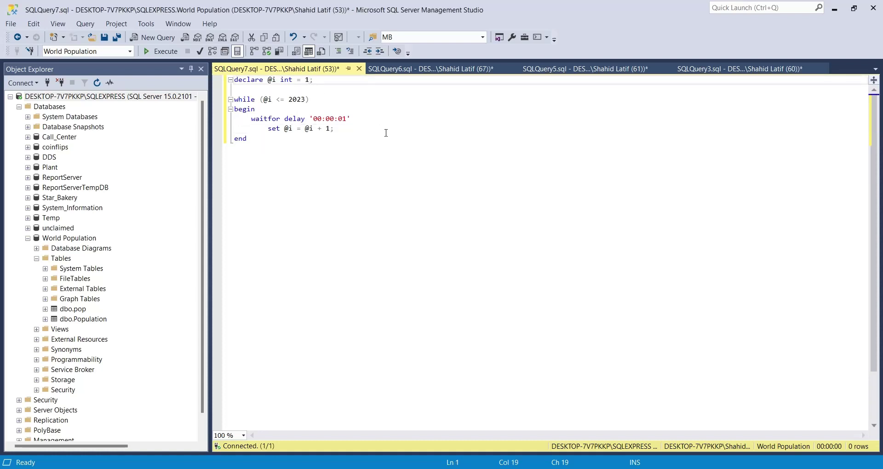
pyautogui.write('960')
pyautogui.click(360, 118)
pyautogui.press('Return')
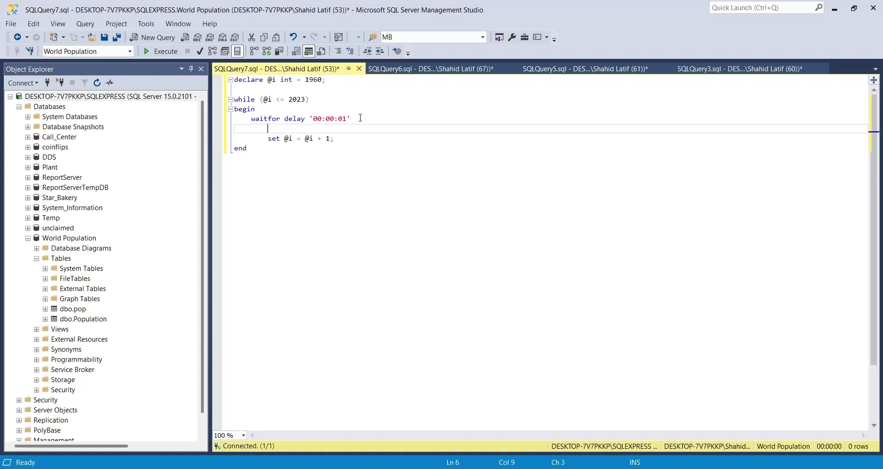
# Step: Add 'insert into pop select * from population where [year] = @i;' to the loop and run it
pyautogui.write('insert i')
pyautogui.write('nto ')
pyautogui.write('pop sel')
pyautogui.write('ect * from ')
pyautogui.write('populati')
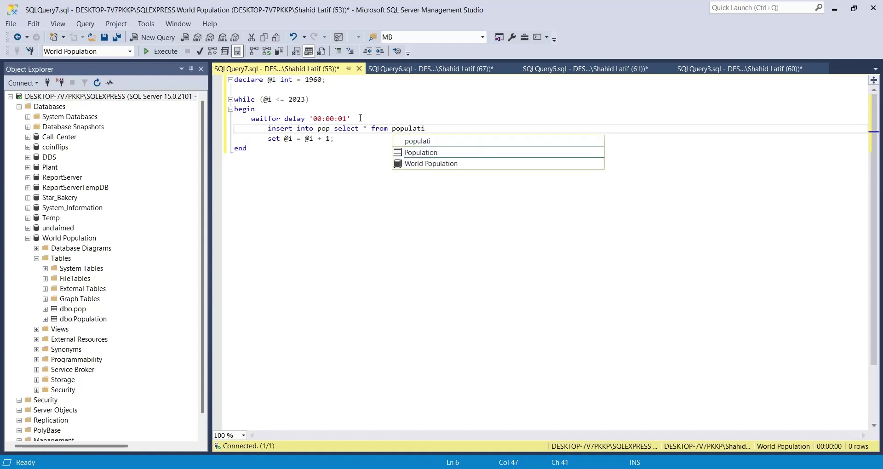
pyautogui.write('on where ')
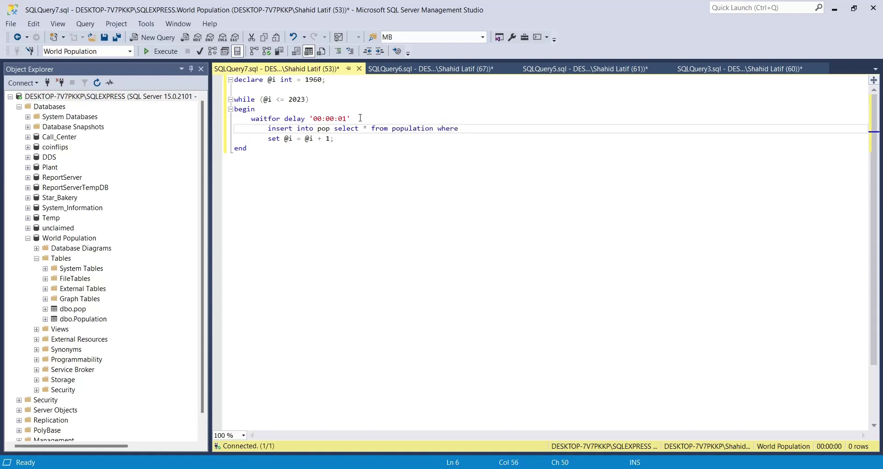
pyautogui.write('yea')
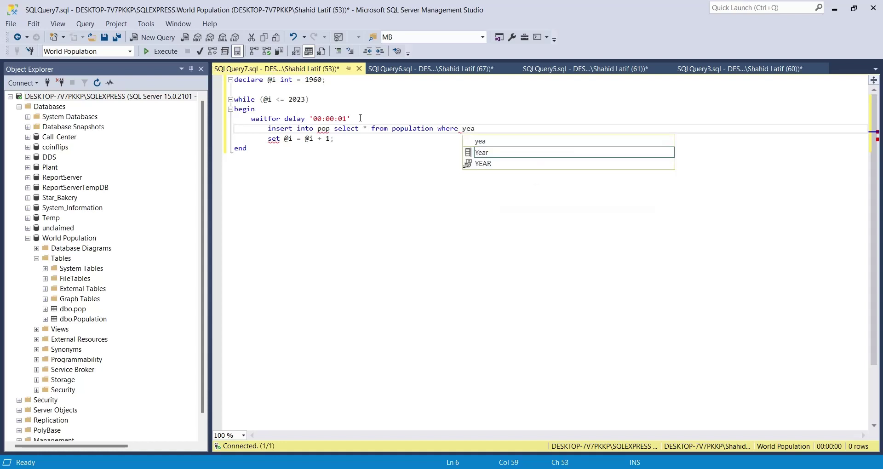
pyautogui.write('r')
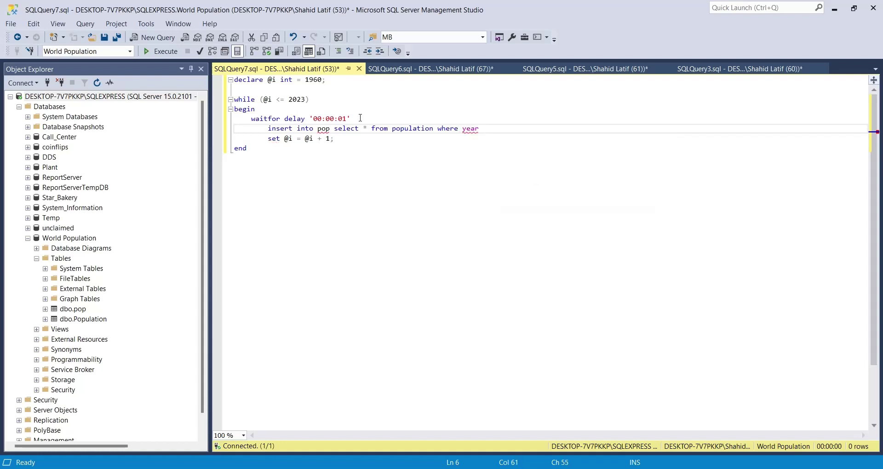
pyautogui.hotkey('ctrl', 'space')
pyautogui.write('@')
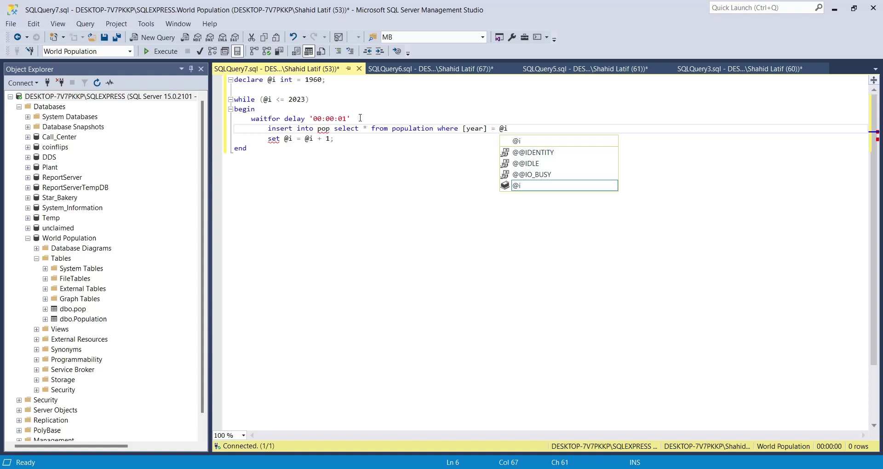
pyautogui.write(';')
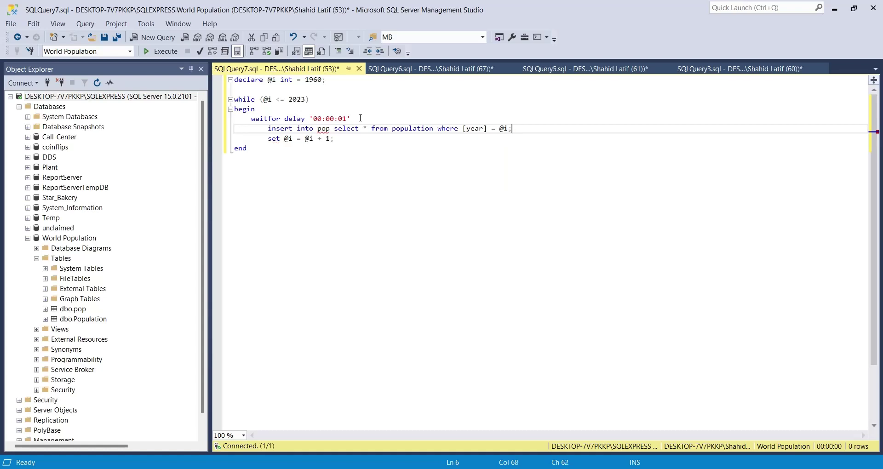
pyautogui.press('F5')
pyautogui.hotkey('alt', 'Tab')
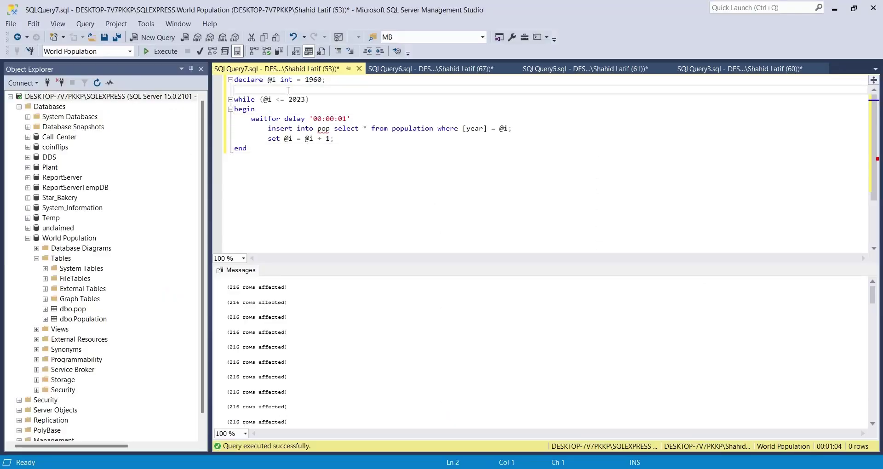
# Step: Add 'delete from pop;' as the first line of the loop script
pyautogui.press('BackSpace')
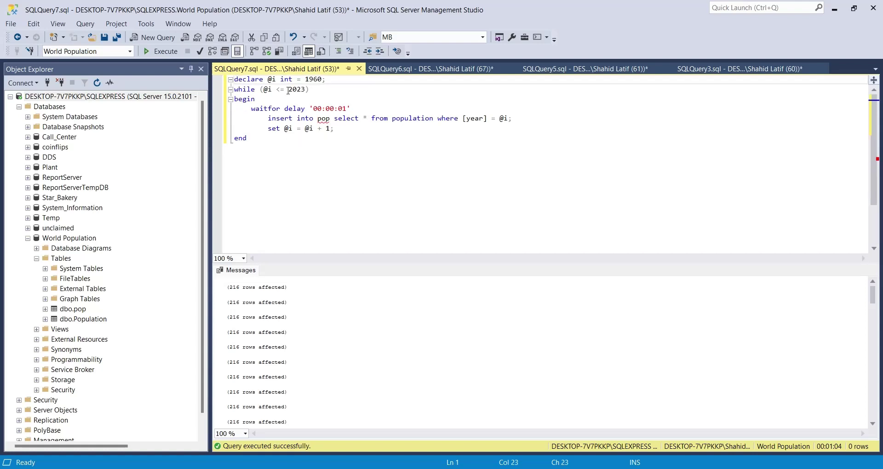
pyautogui.press('Home')
pyautogui.press('Return')
pyautogui.press('Up')
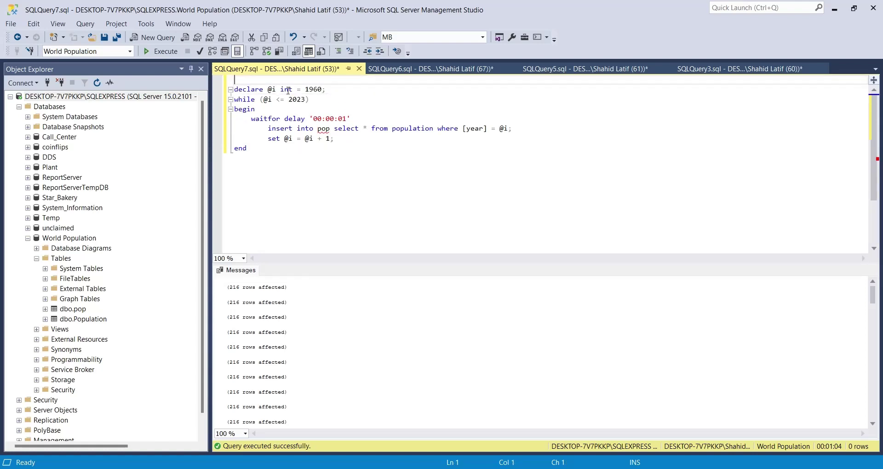
pyautogui.write('fro')
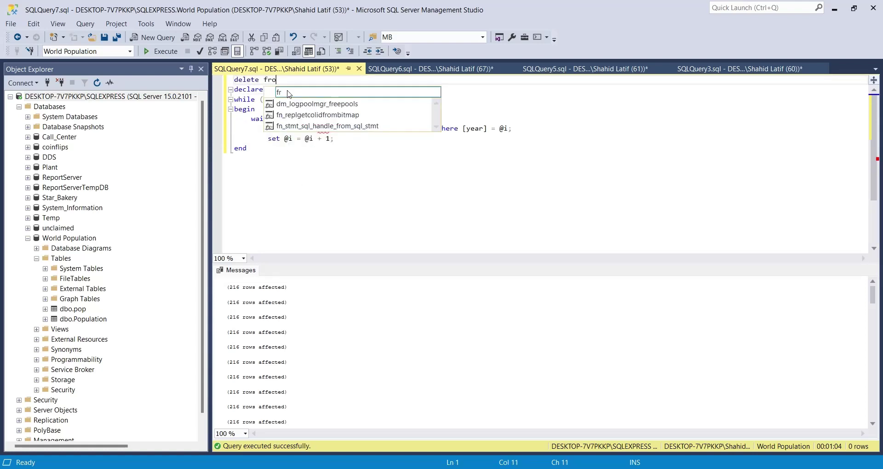
pyautogui.write('m pop;')
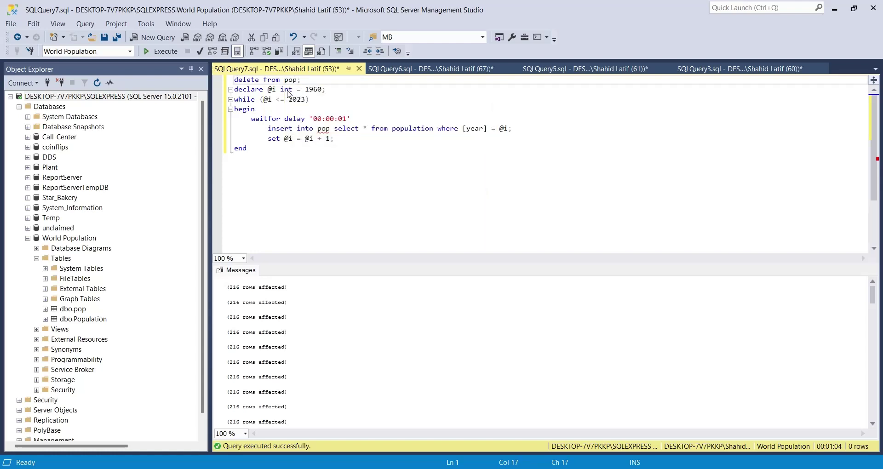
pyautogui.click(317, 129)
pyautogui.click(327, 100)
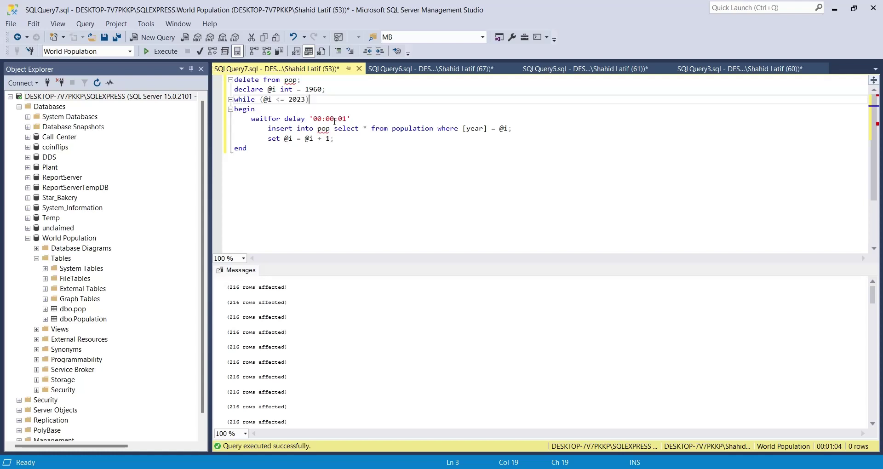
pyautogui.hotkey('alt', 'Tab')
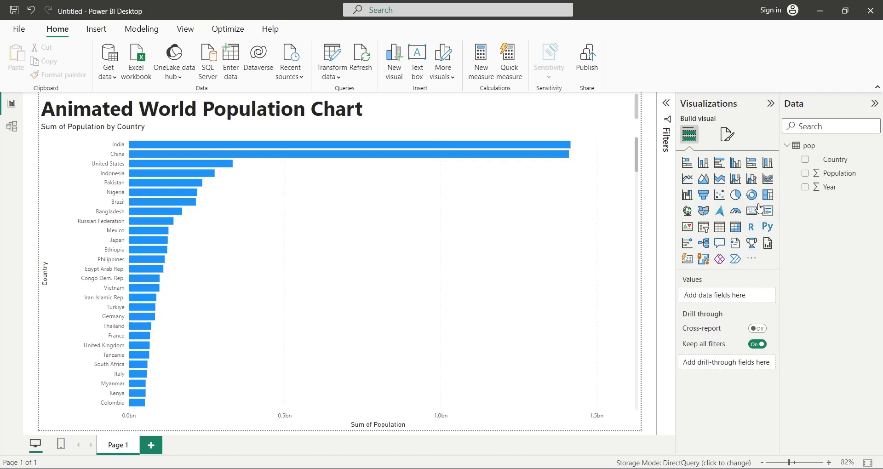
# Step: Add a Year card visual sized compactly at the top right beside the title
pyautogui.click(755, 210)
pyautogui.click(666, 103)
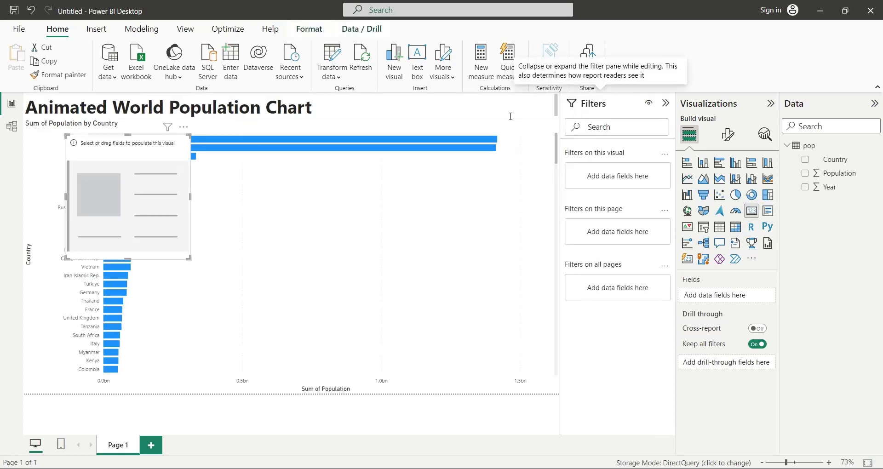
pyautogui.click(666, 105)
pyautogui.moveTo(825, 186); pyautogui.dragTo(198, 237)
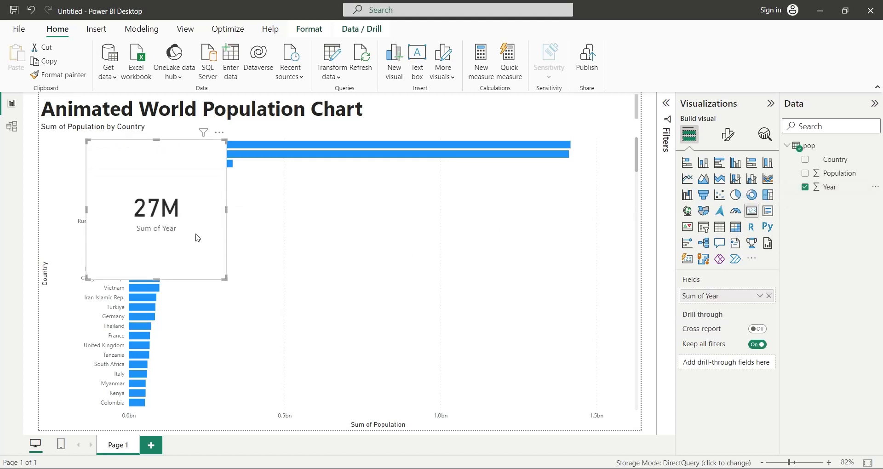
pyautogui.moveTo(225, 279)
pyautogui.mouseDown()
pyautogui.moveTo(274, 261)
pyautogui.moveTo(319, 198)
pyautogui.moveTo(603, 138)
pyautogui.mouseUp()
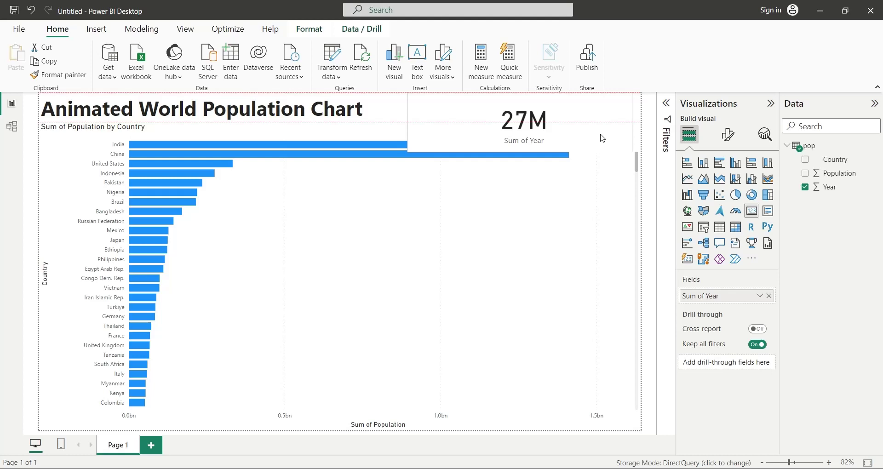
pyautogui.moveTo(526, 152); pyautogui.dragTo(526, 125)
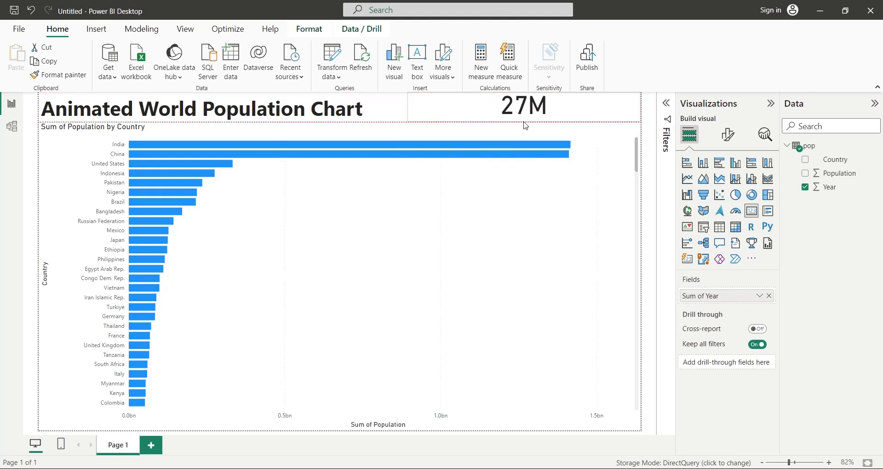
pyautogui.moveTo(408, 106); pyautogui.dragTo(555, 114)
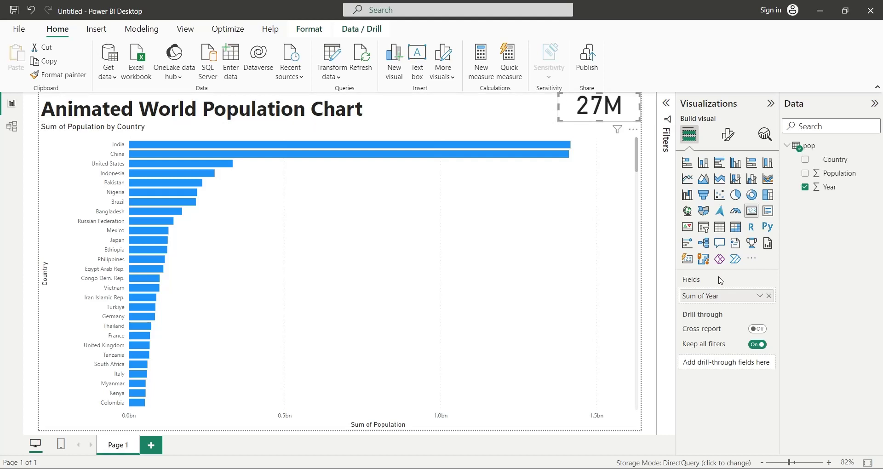
# Step: Rename the card's field to Year and set its aggregation to Maximum
pyautogui.doubleClick(718, 297)
pyautogui.write('Y')
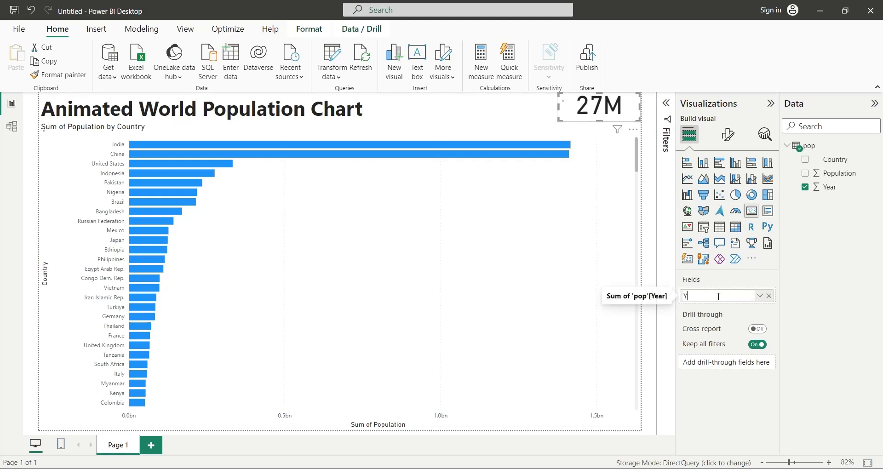
pyautogui.press('Escape')
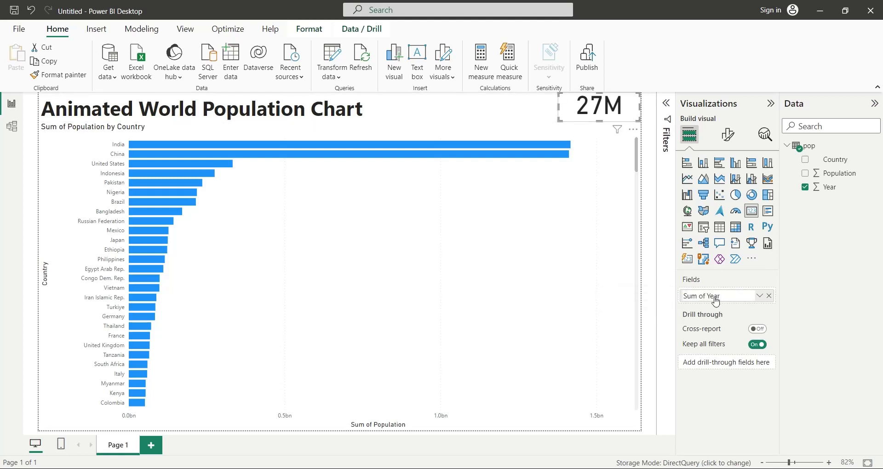
pyautogui.doubleClick(718, 298)
pyautogui.write('Ye')
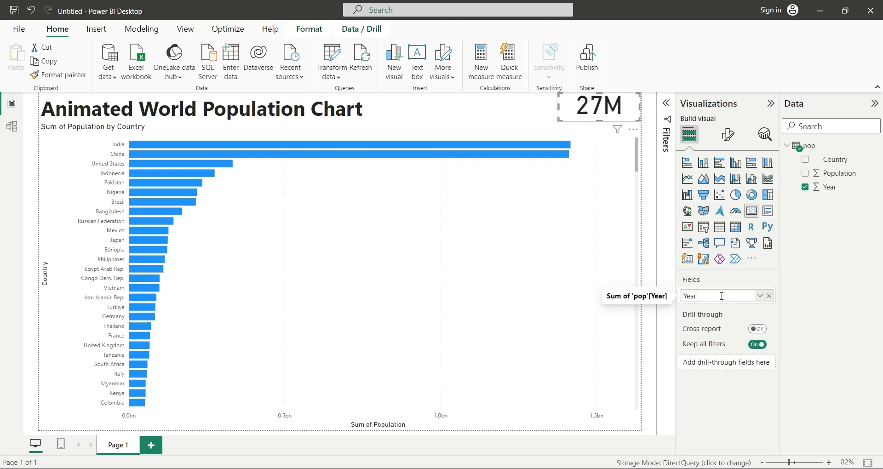
pyautogui.press('Return')
pyautogui.click(759, 295)
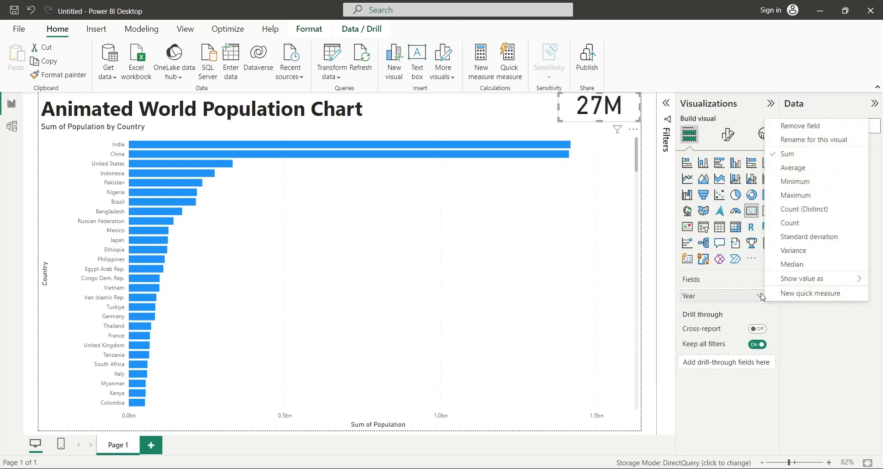
pyautogui.click(788, 195)
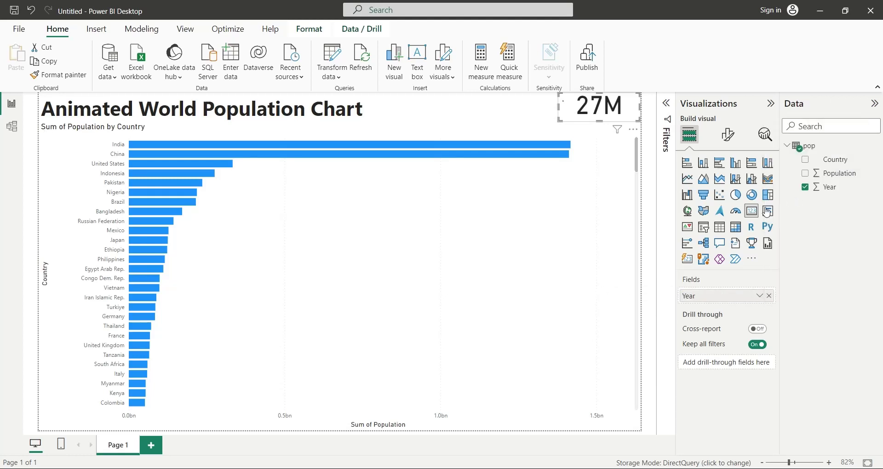
# Step: Rename the chart's Sum of Population axis field to Population
pyautogui.click(653, 216)
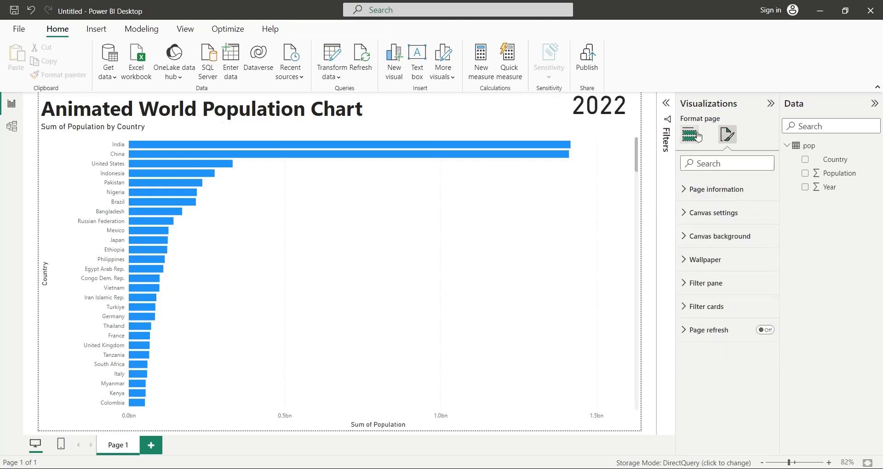
pyautogui.click(606, 215)
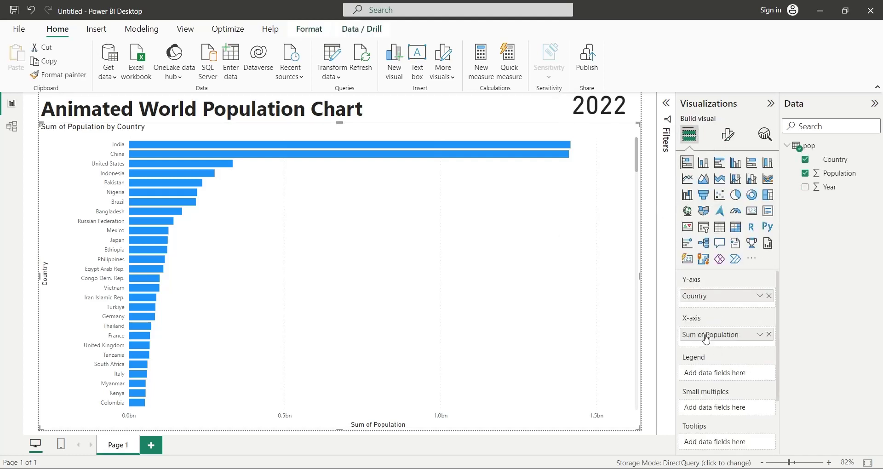
pyautogui.doubleClick(708, 335)
pyautogui.moveTo(684, 335); pyautogui.dragTo(708, 335)
pyautogui.press('BackSpace')
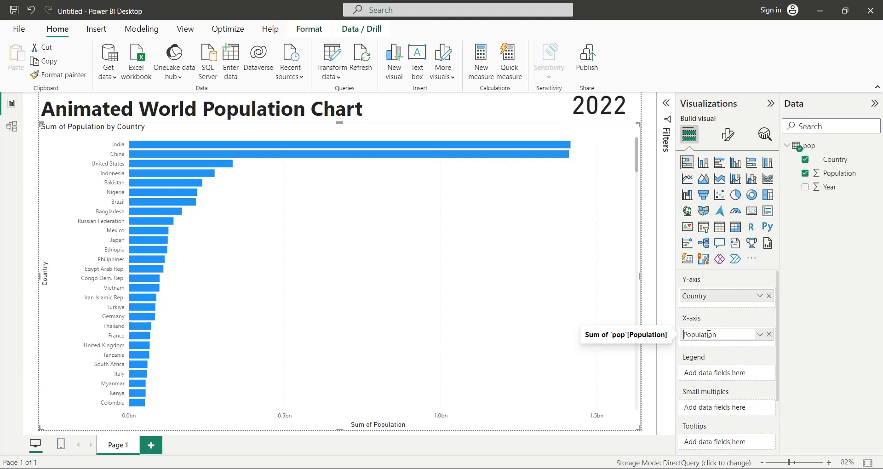
pyautogui.press('Return')
# Step: Turn on automatic page refresh for the report page
pyautogui.click(647, 279)
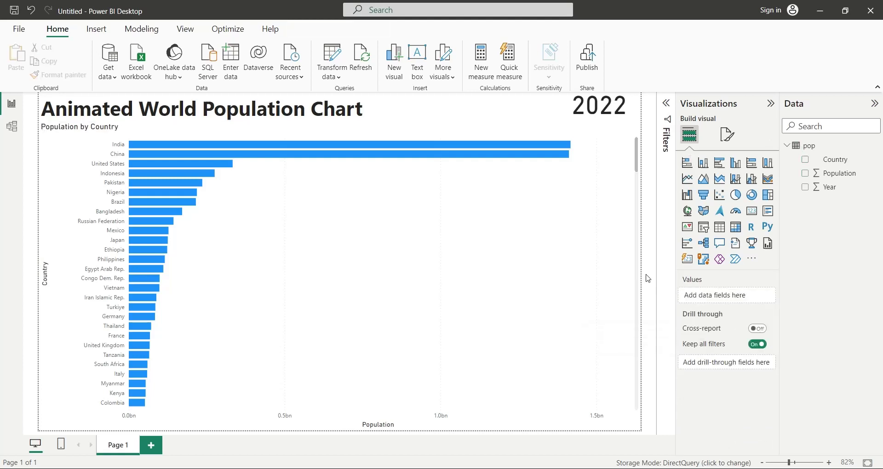
pyautogui.click(727, 134)
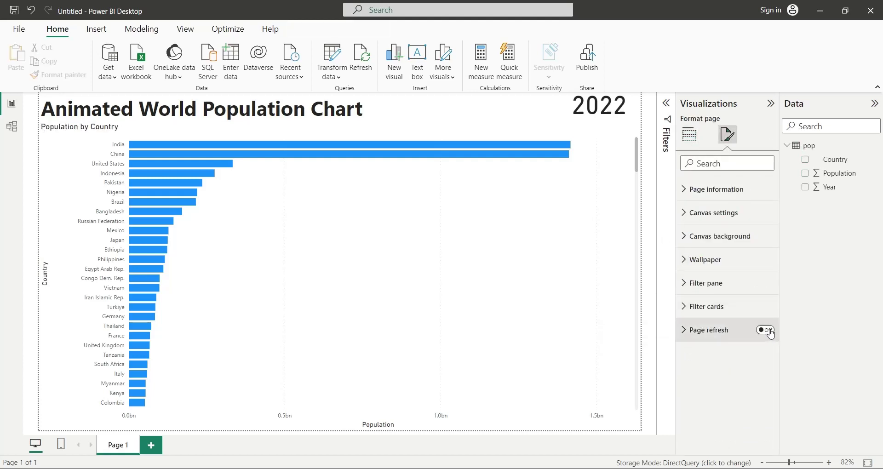
pyautogui.click(719, 333)
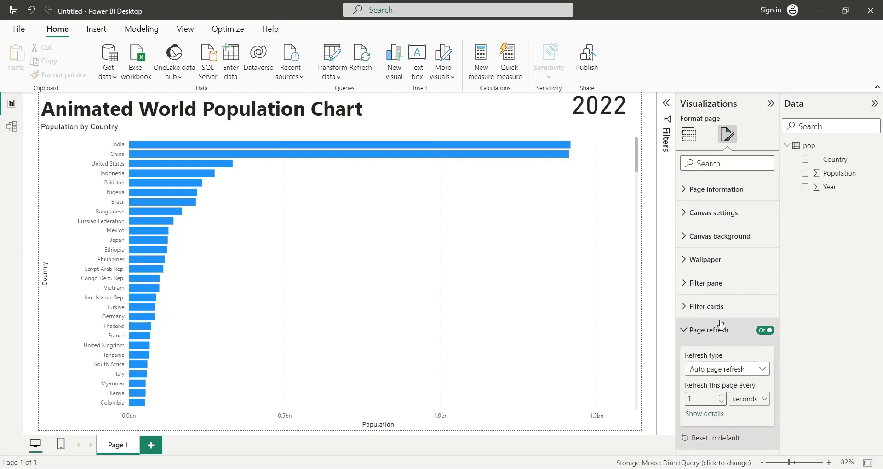
# Step: Colour the bars by Country by adding Country to the chart's Legend
pyautogui.click(591, 182)
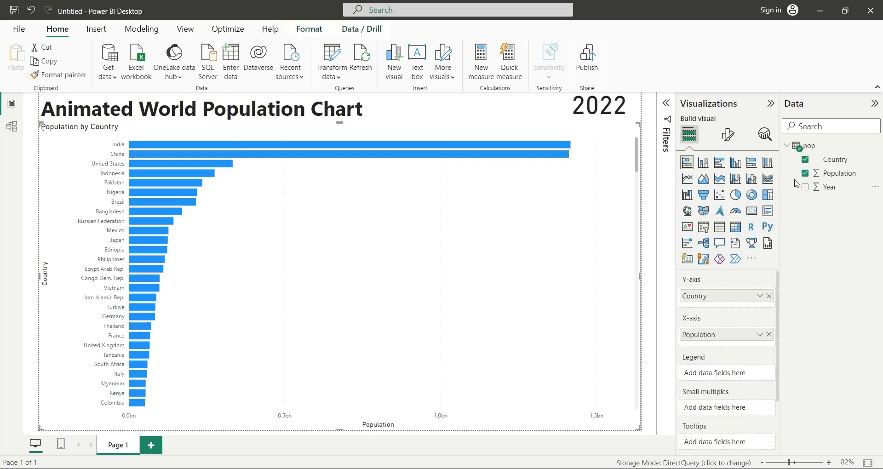
pyautogui.moveTo(831, 162); pyautogui.dragTo(731, 373)
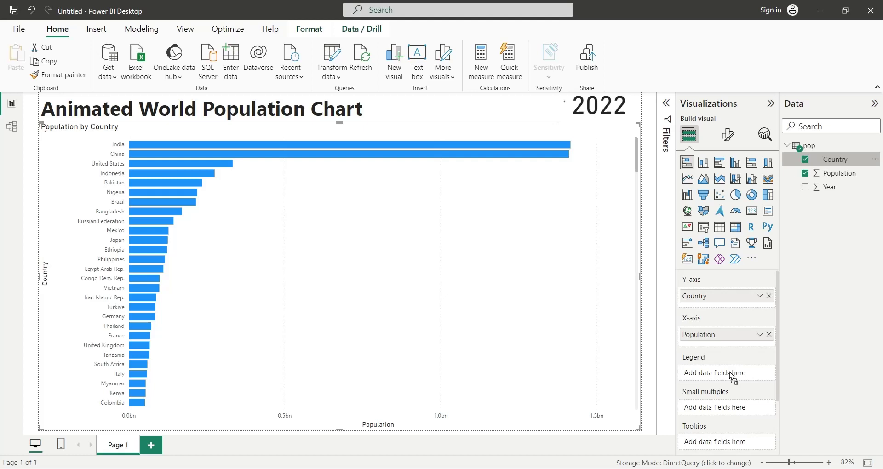
pyautogui.click(652, 304)
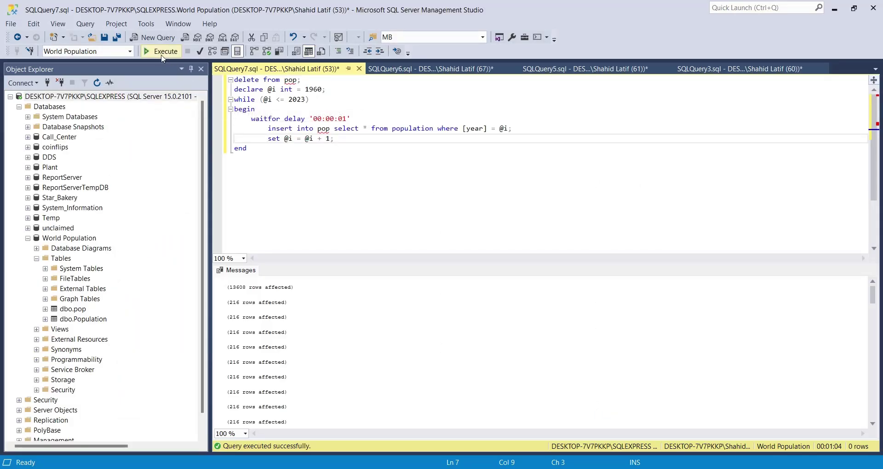
# Step: Execute the delete-and-reload loop script from 1960 onward
pyautogui.click(161, 52)
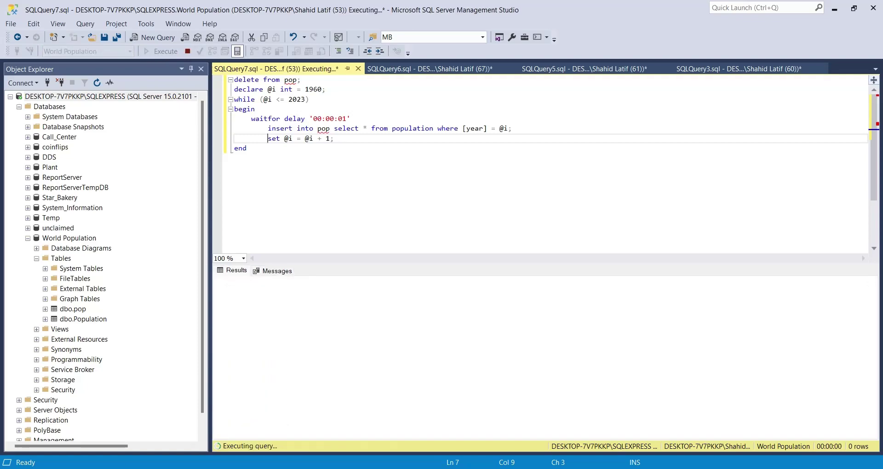